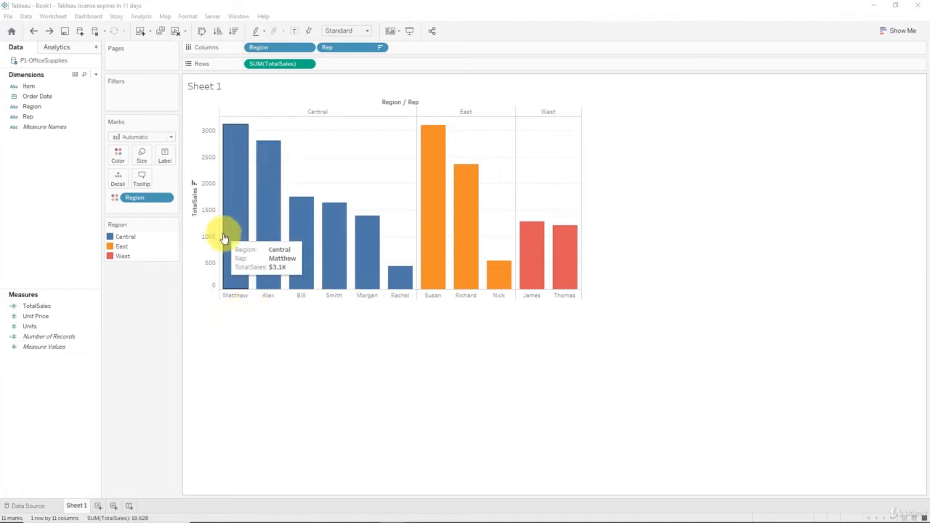
Step: Label every bar with its total sales by copying SUM(TotalSales) from the rows onto the mark labels
mouse_move(276, 238)
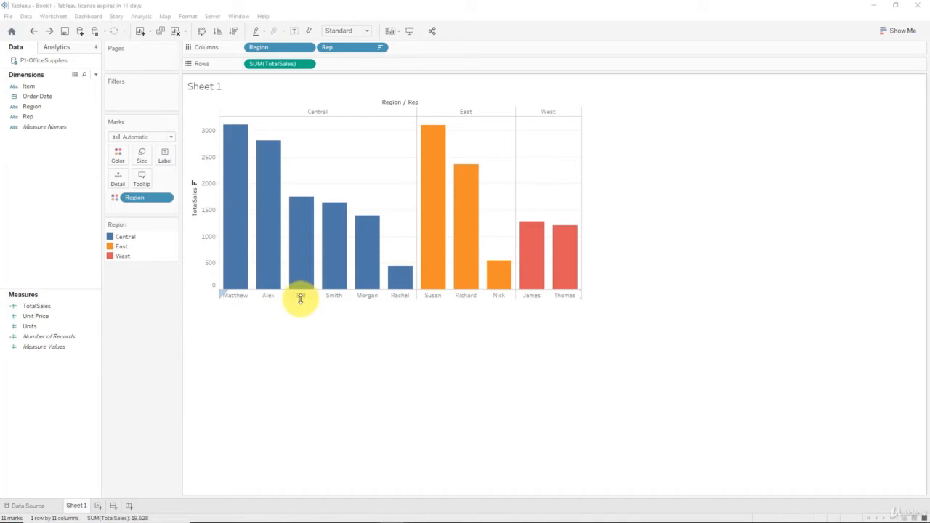
mouse_move(300, 266)
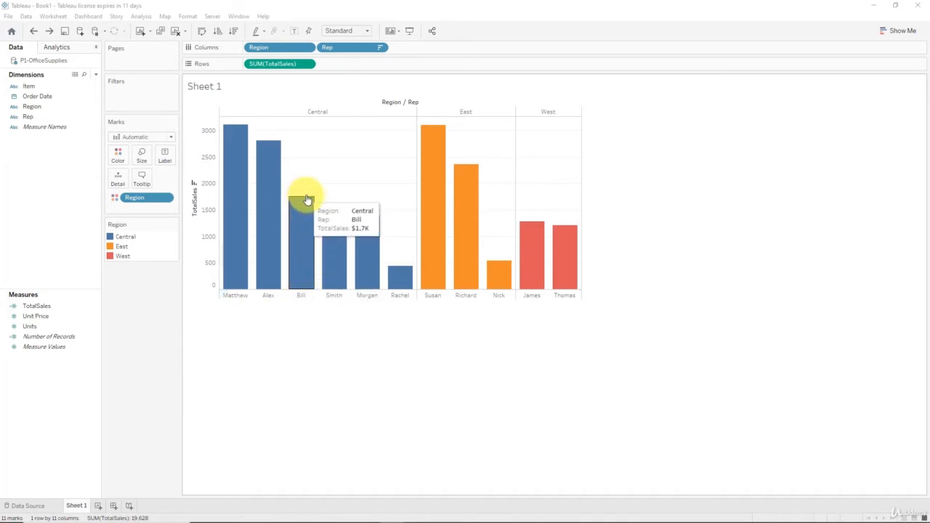
mouse_move(272, 195)
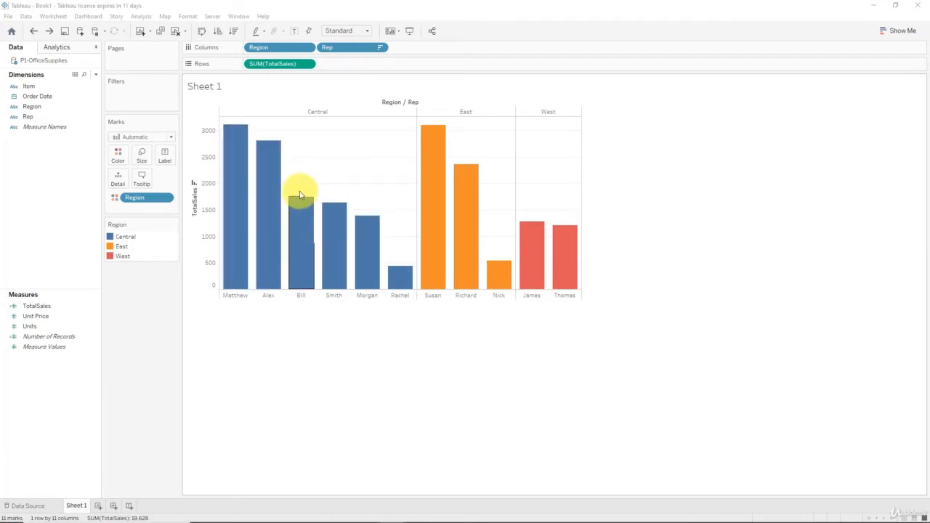
mouse_move(305, 200)
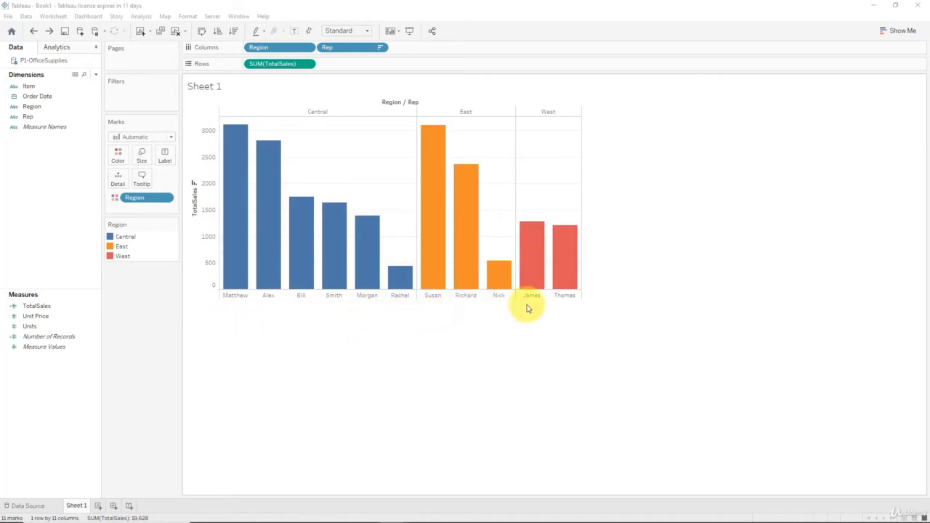
mouse_move(531, 258)
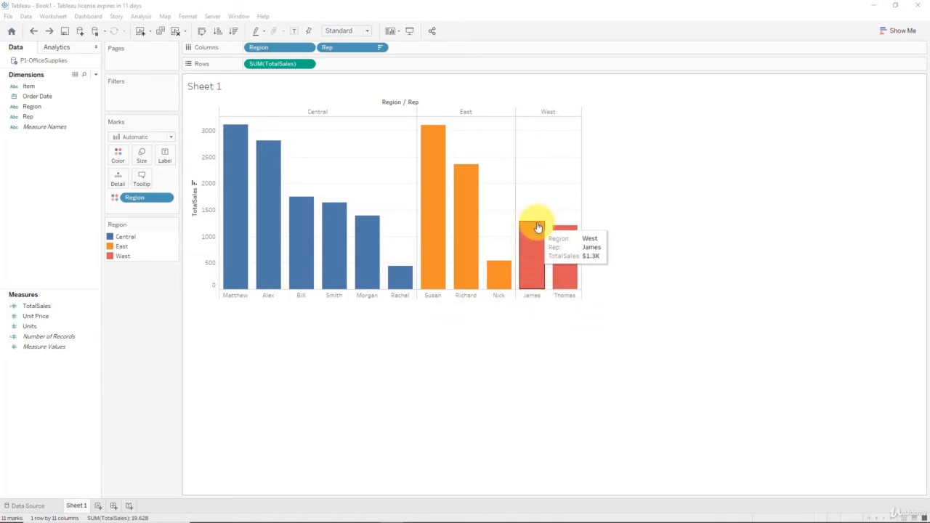
mouse_move(329, 224)
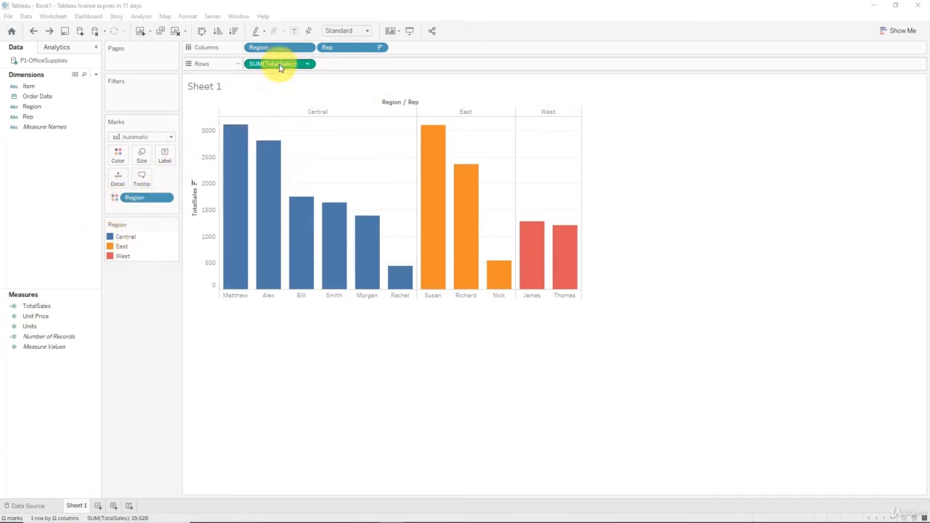
left_click_drag(280, 67, 165, 155)
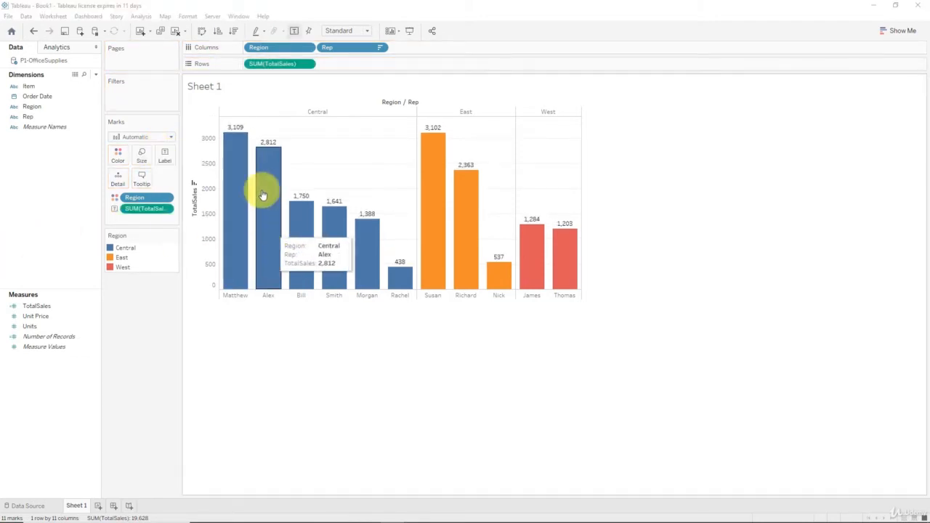
mouse_move(278, 148)
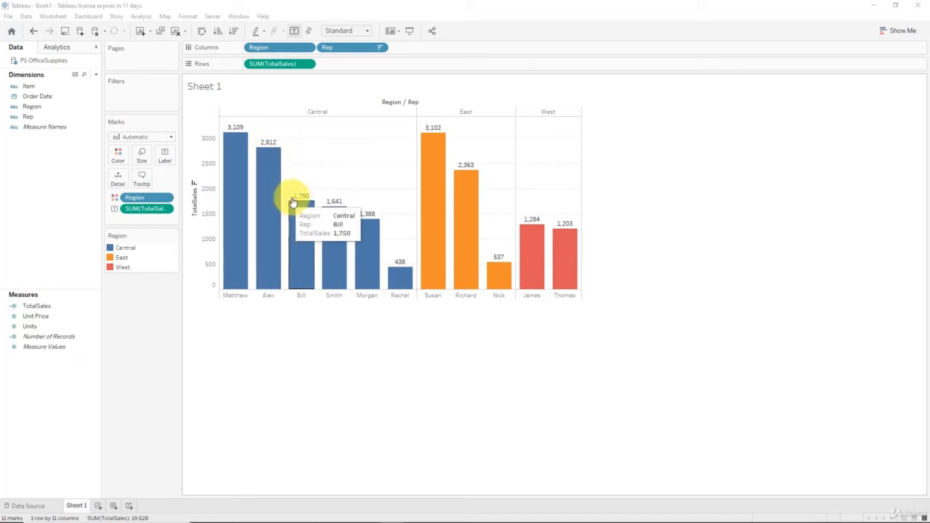
mouse_move(442, 164)
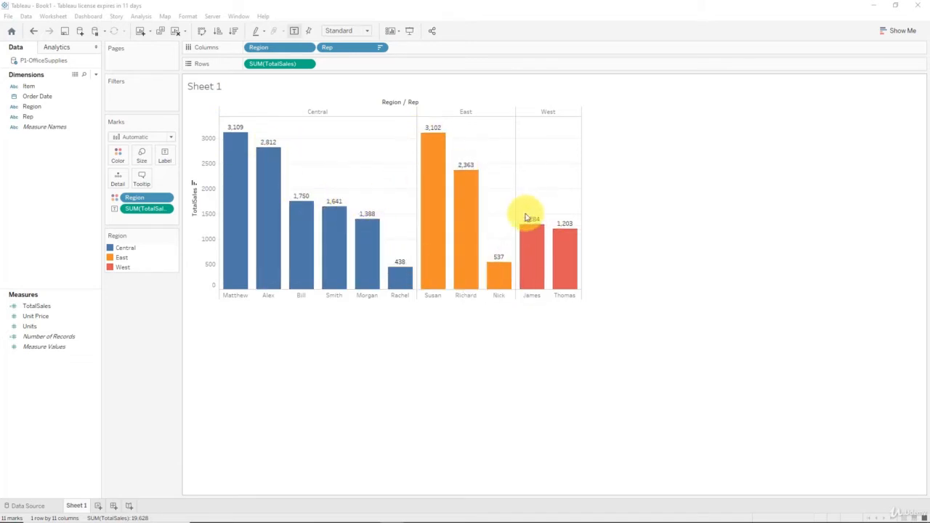
mouse_move(536, 229)
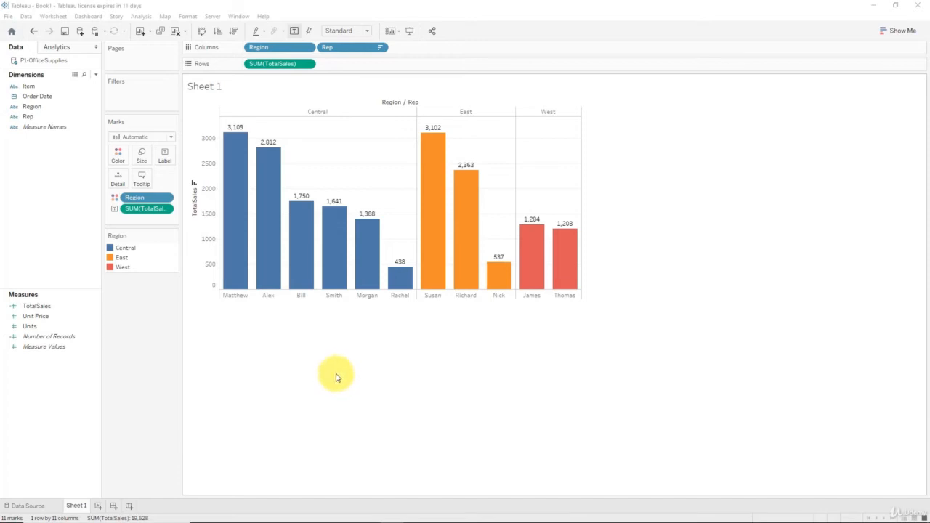
Step: Add the Rep and Region dimensions to the bar labels below the total sales value
left_click(45, 127)
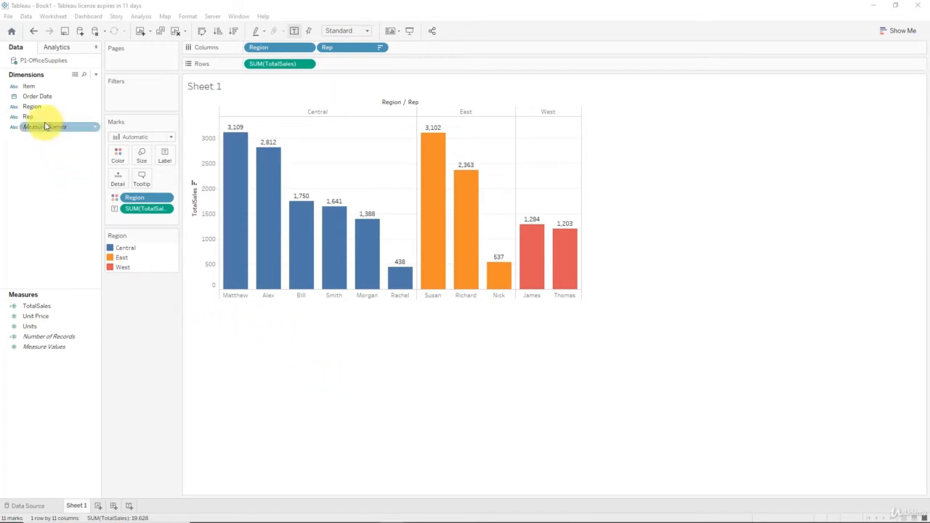
left_click_drag(45, 127, 171, 158)
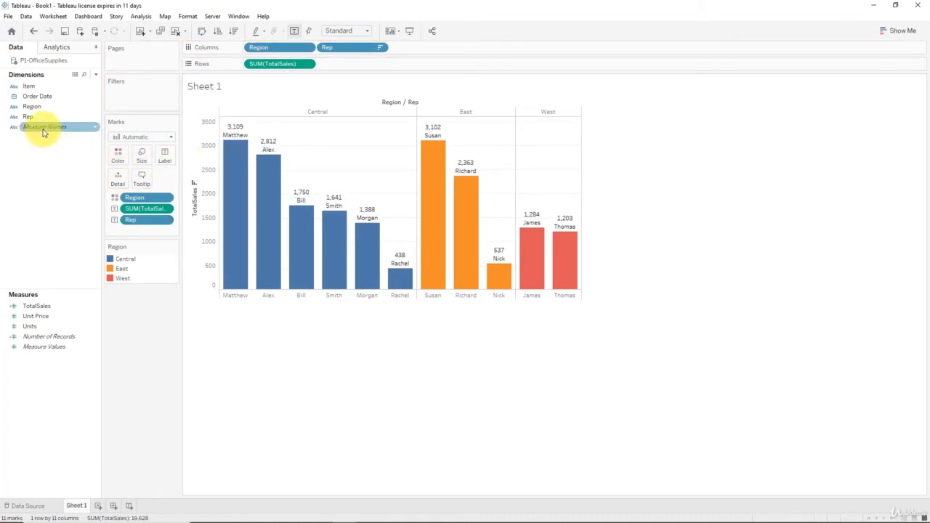
left_click_drag(31, 106, 161, 161)
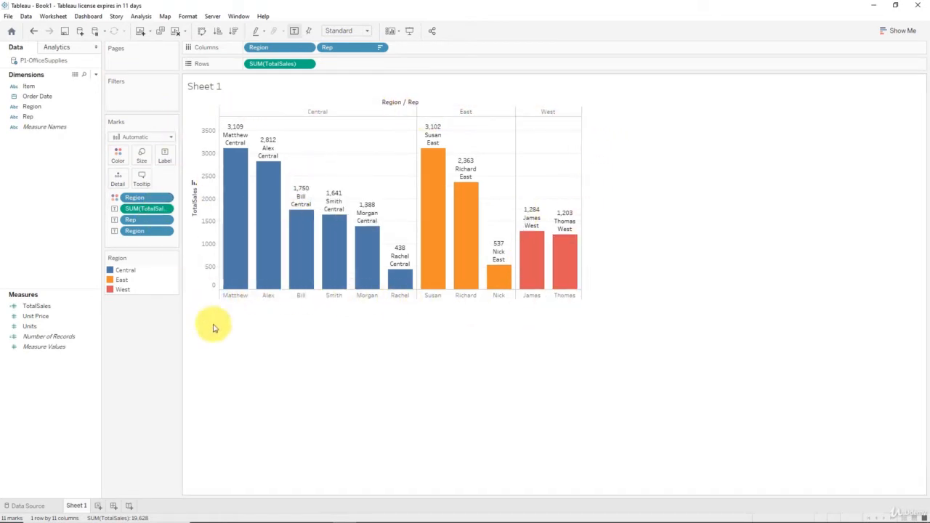
mouse_move(474, 215)
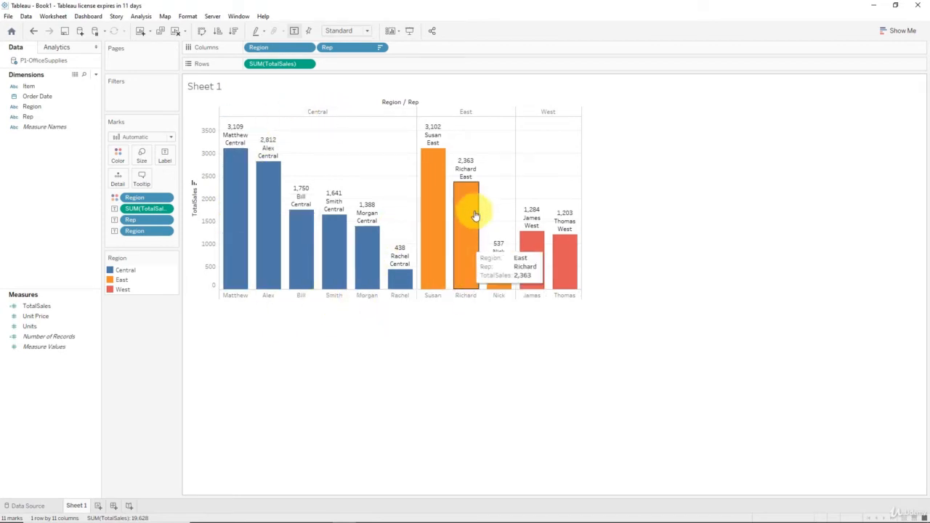
mouse_move(564, 258)
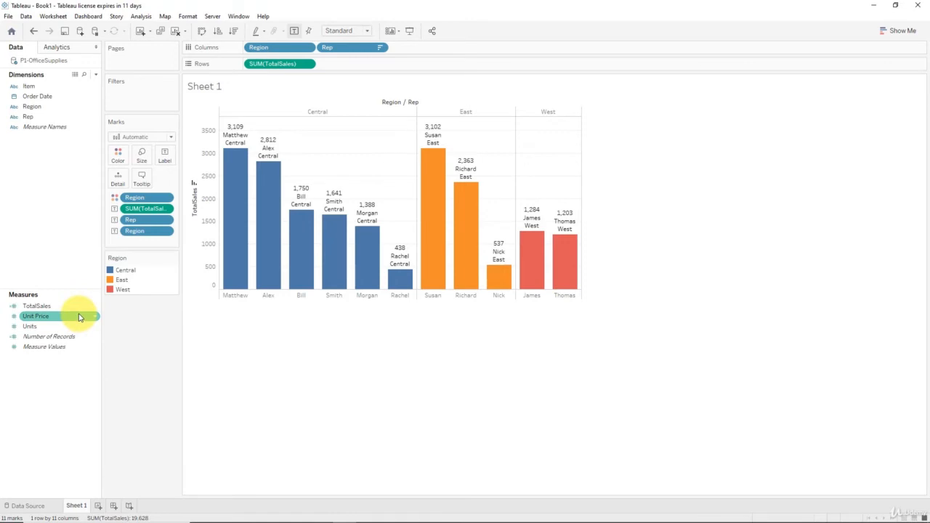
Step: Remove the Rep and Region fields from the bar labels, leaving only total sales
left_click_drag(149, 230, 72, 240)
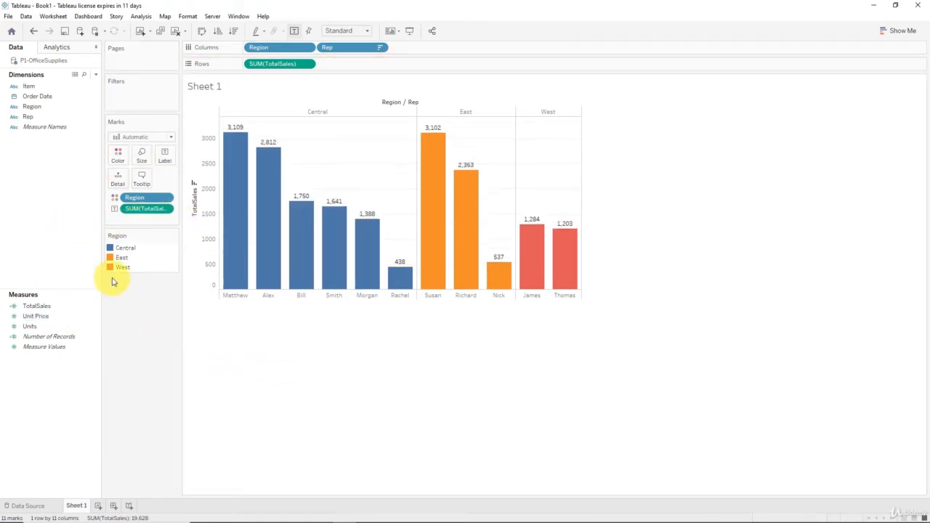
mouse_move(231, 141)
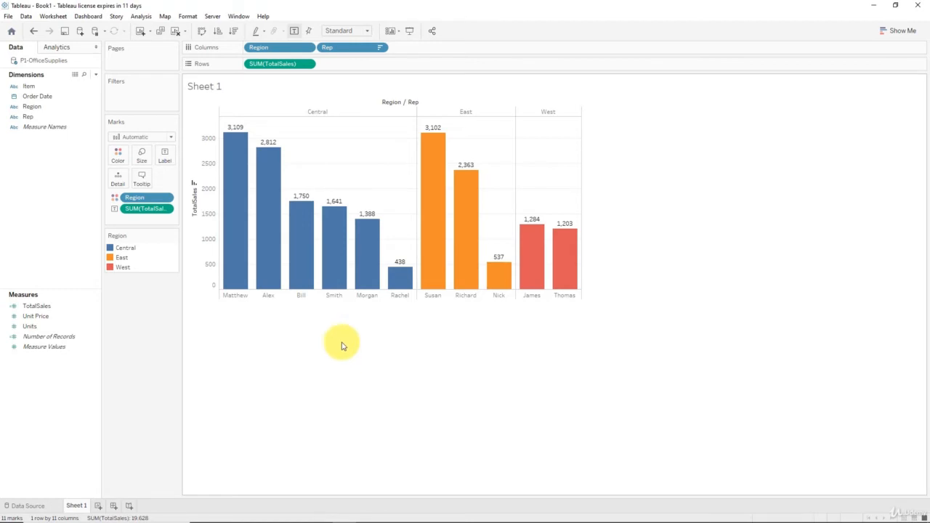
Step: Edit the label text so the prefix "Sales:" precedes the SUM(TotalSales) value on the bars
left_click(171, 160)
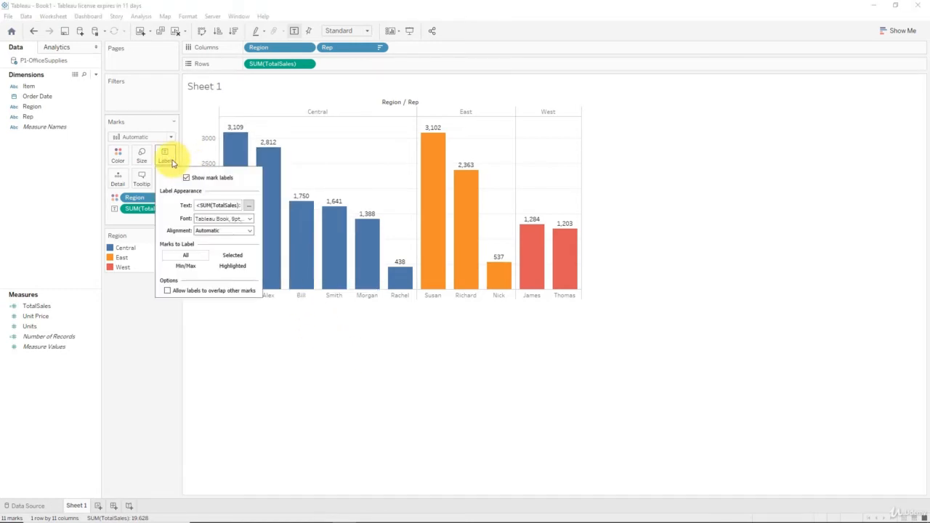
left_click(249, 207)
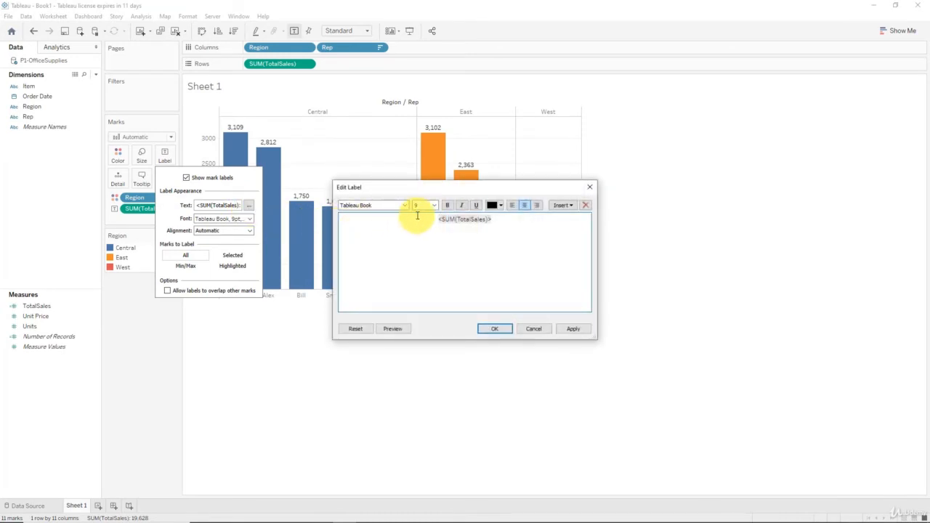
left_click_drag(430, 218, 448, 219)
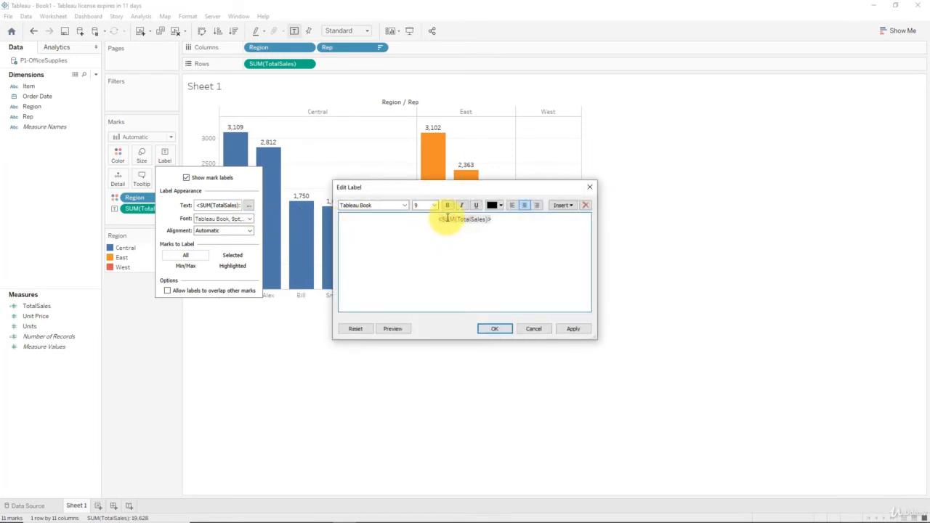
type("Sales:")
left_click(504, 328)
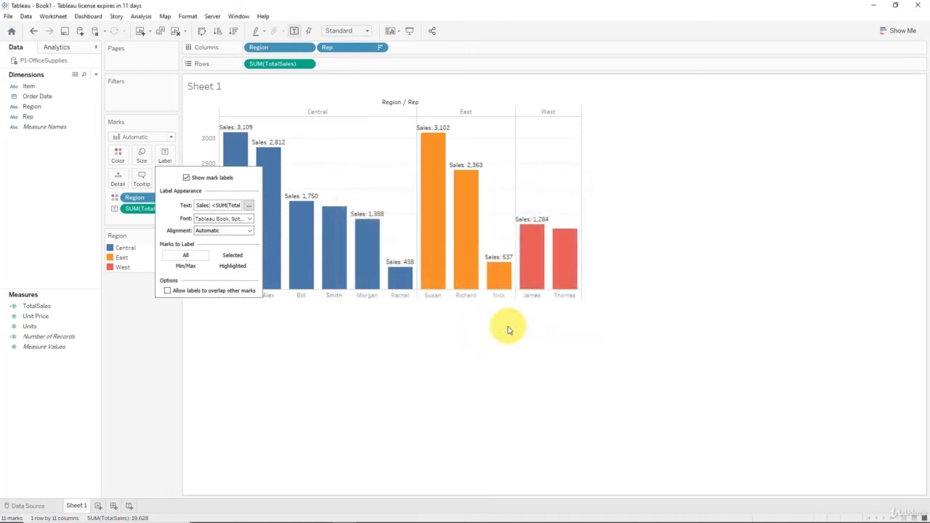
left_click(436, 365)
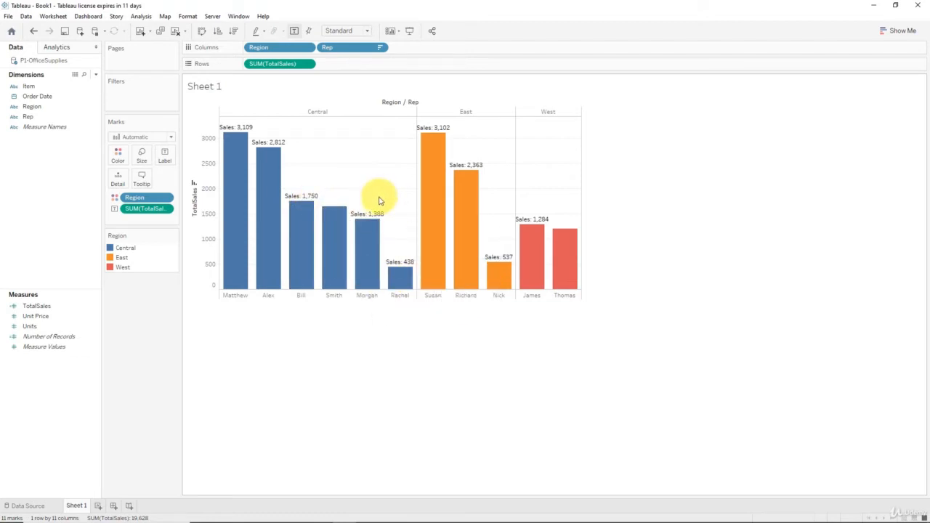
Step: Force the mark label to show on the second bar in the West region
left_click(567, 243)
right_click(565, 238)
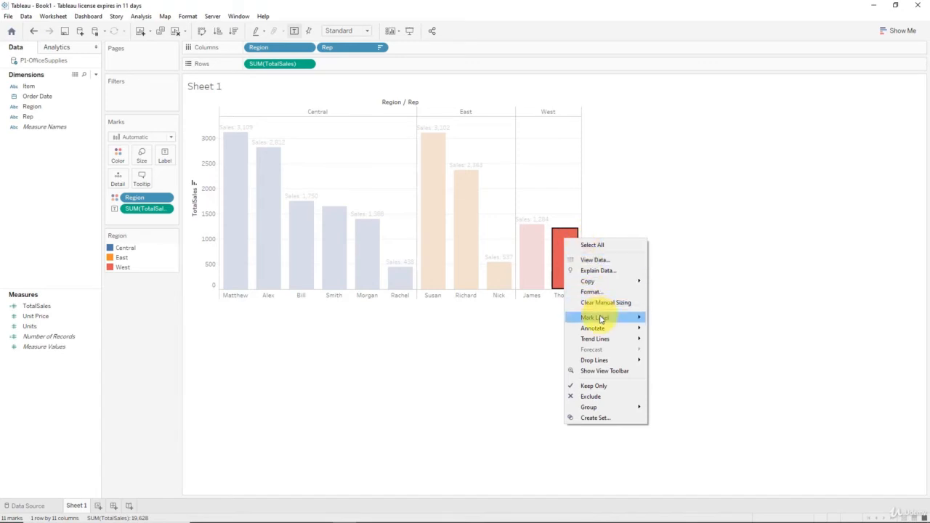
mouse_move(612, 317)
left_click(665, 334)
left_click(666, 334)
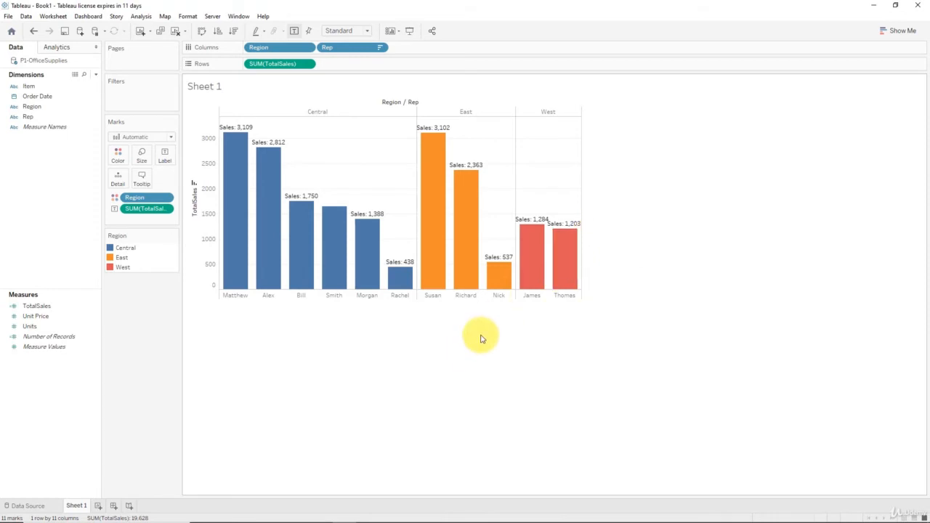
Step: Delete the "Sales:" prefix from the label text so only SUM(TotalSales) remains
left_click(165, 156)
left_click(249, 206)
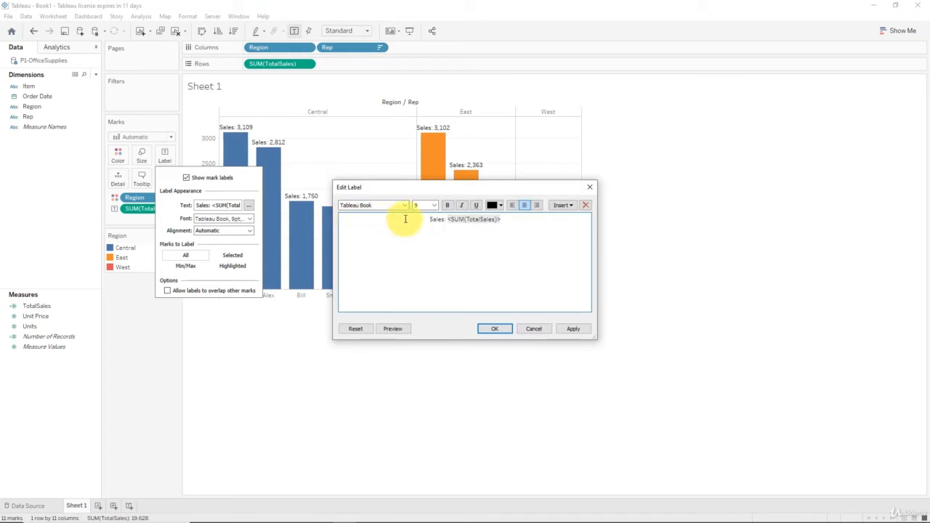
left_click(434, 216)
key("Delete")
key("Delete")
key("Delete")
key("Delete")
key("Delete")
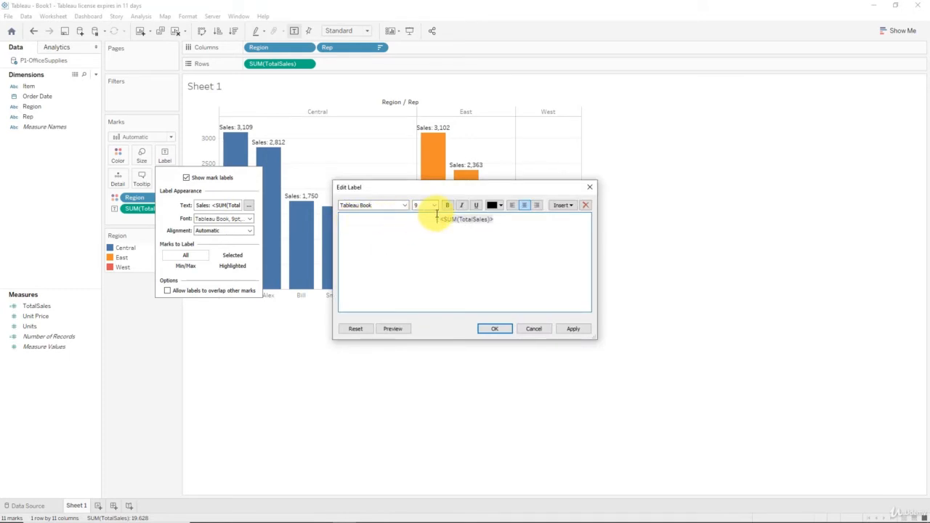
key("Delete")
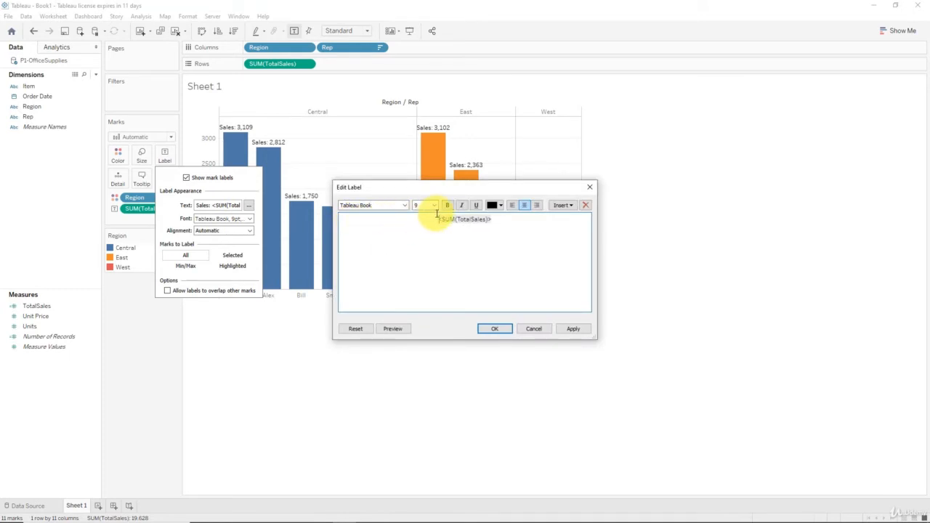
left_click(483, 328)
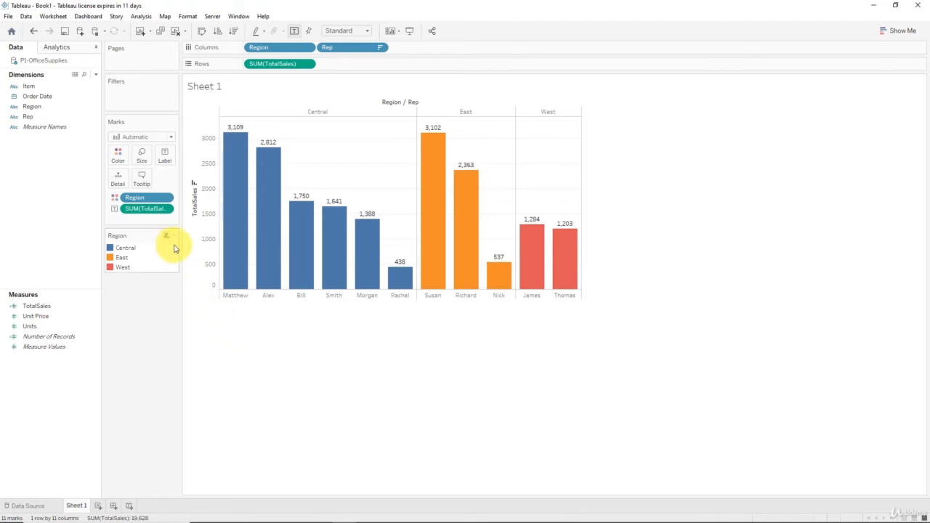
Step: Format the bar labels with a font size of 12 and bold text
left_click(165, 164)
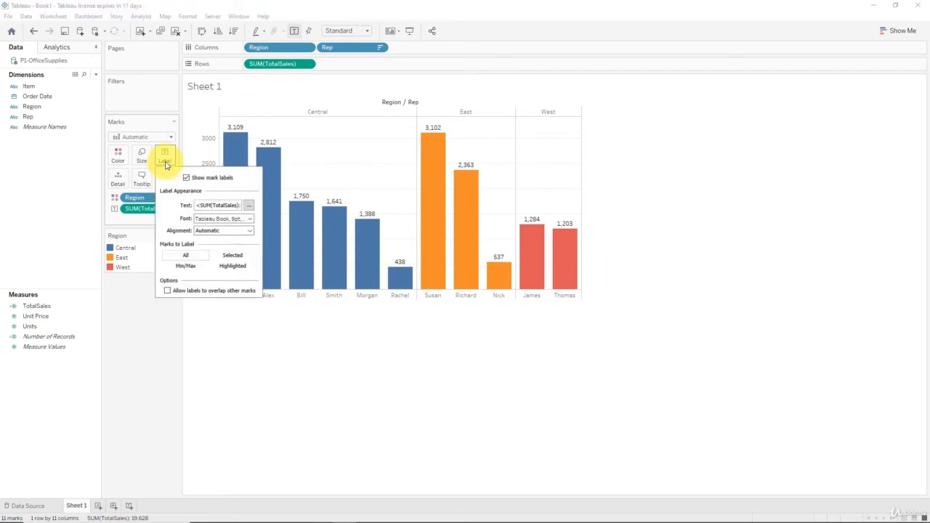
left_click(248, 222)
left_click(216, 246)
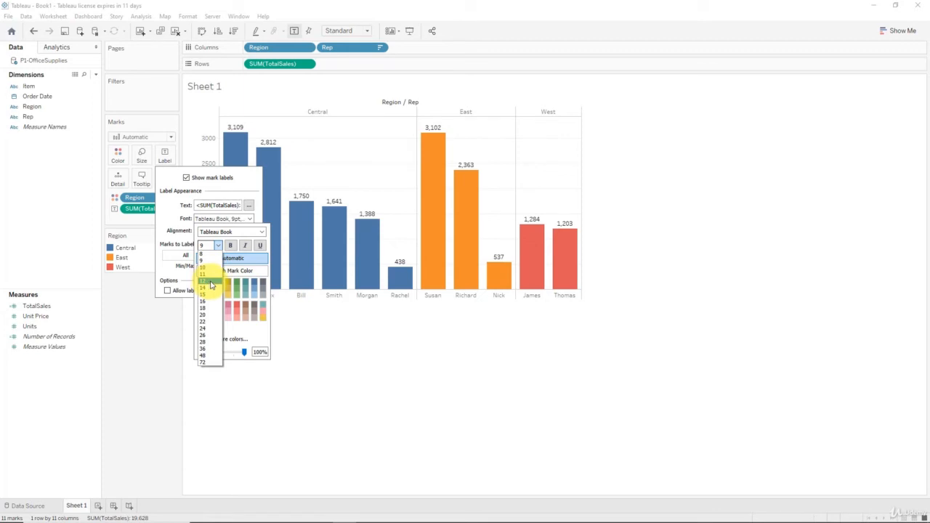
left_click(210, 281)
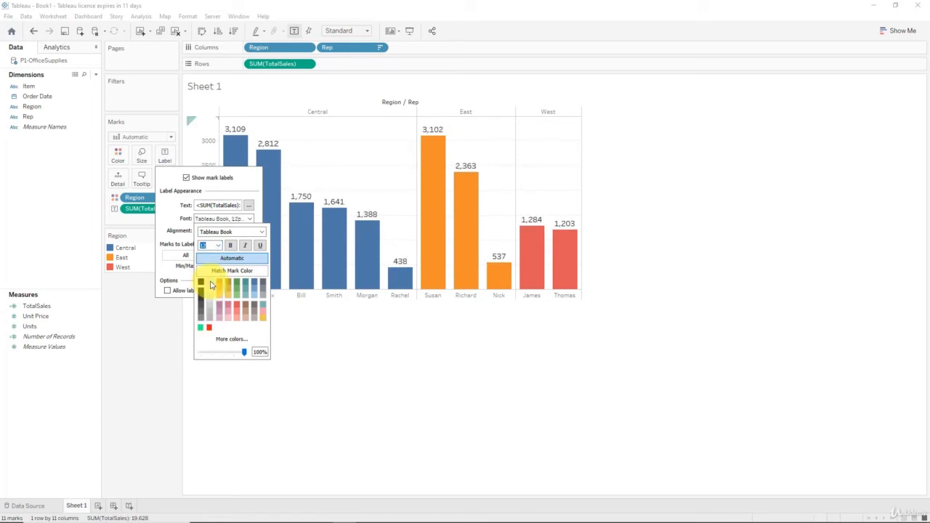
left_click(229, 245)
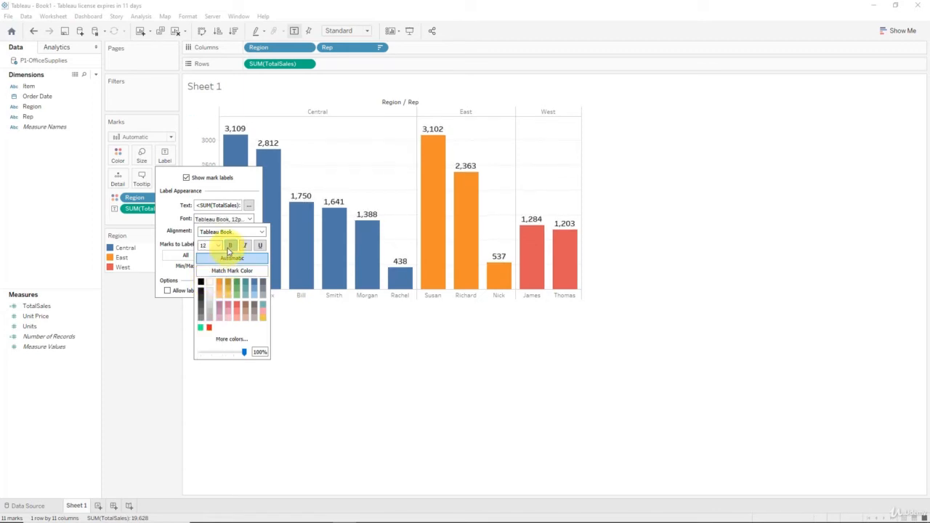
left_click(300, 319)
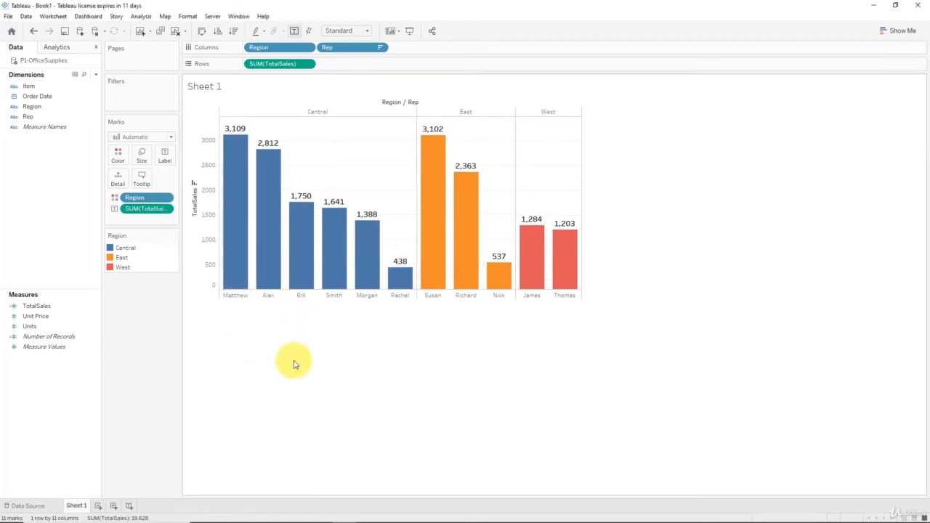
Step: Check the bar labels' text and formatting in the label editor and accept them
left_click(165, 161)
left_click(247, 218)
left_click(250, 206)
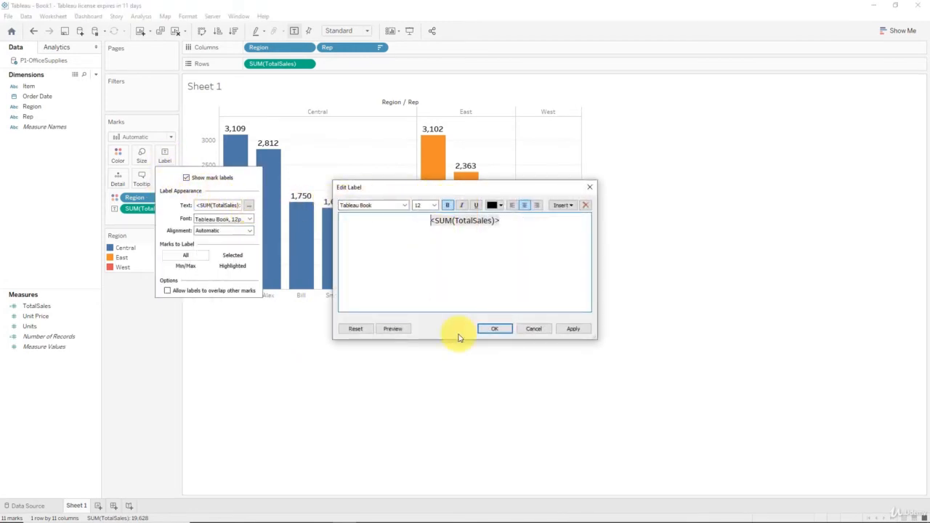
left_click(495, 328)
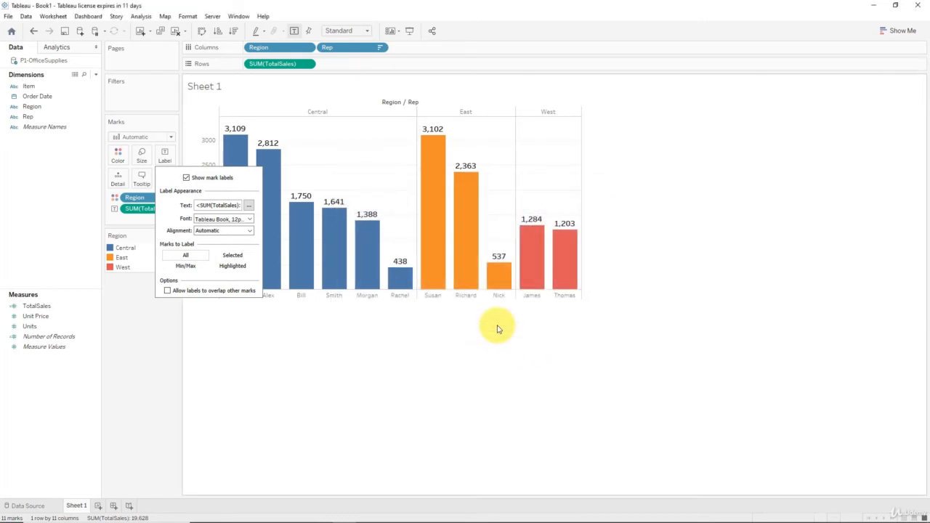
Step: Reopen the label text editor, apply the existing SUM(TotalSales) label formatting and close the label options
left_click(248, 206)
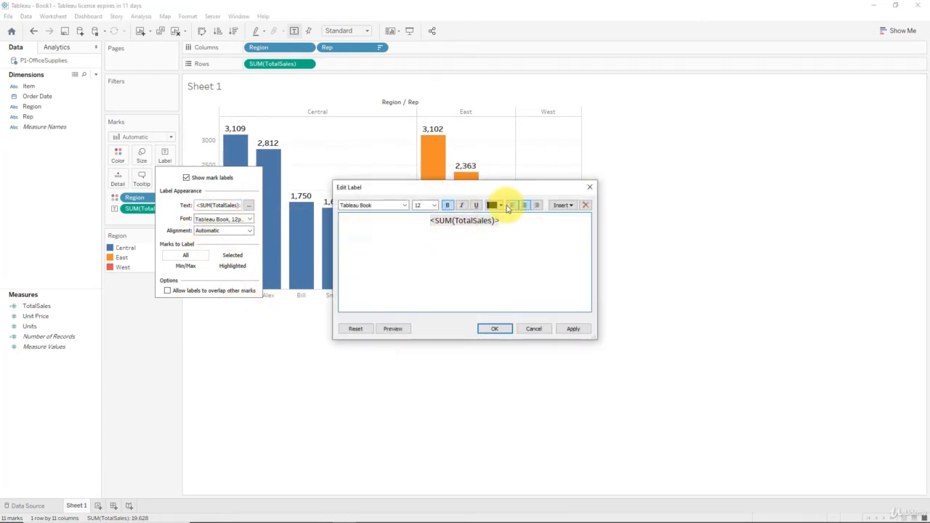
left_click(575, 330)
left_click(452, 344)
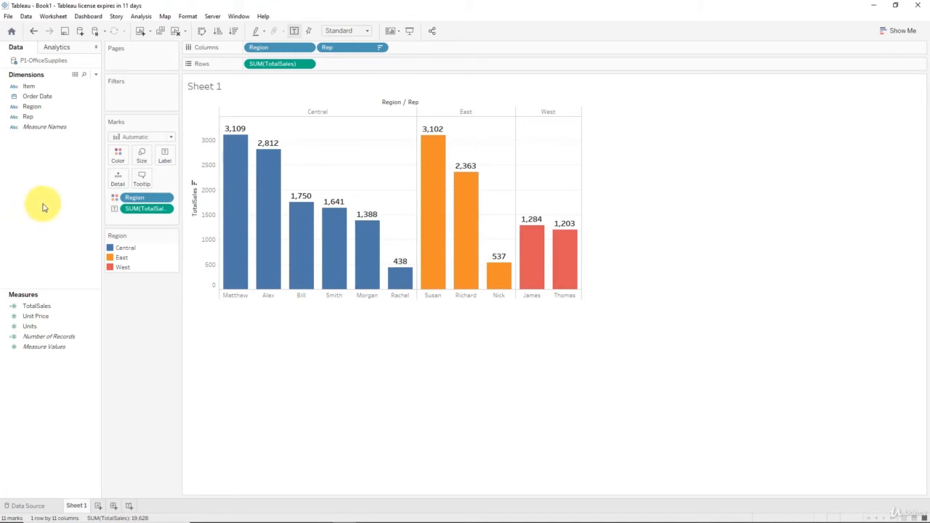
mouse_move(222, 165)
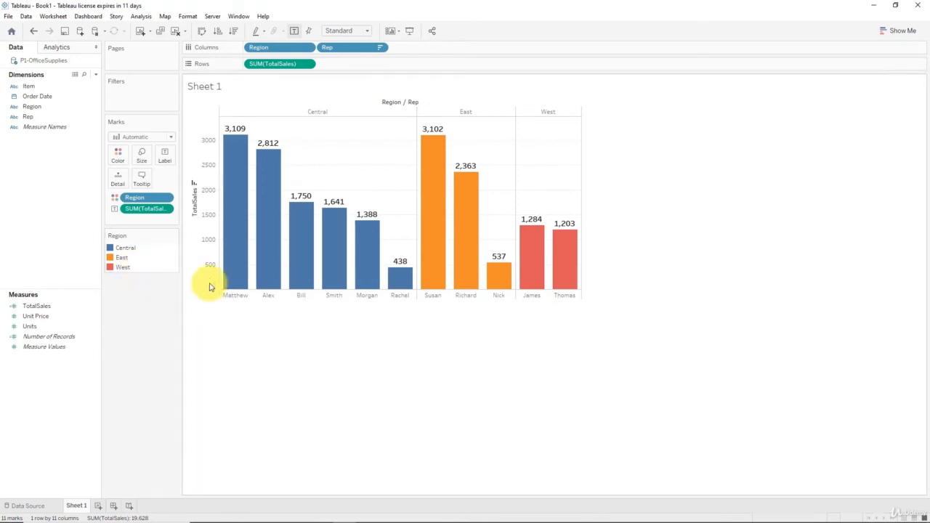
right_click(133, 213)
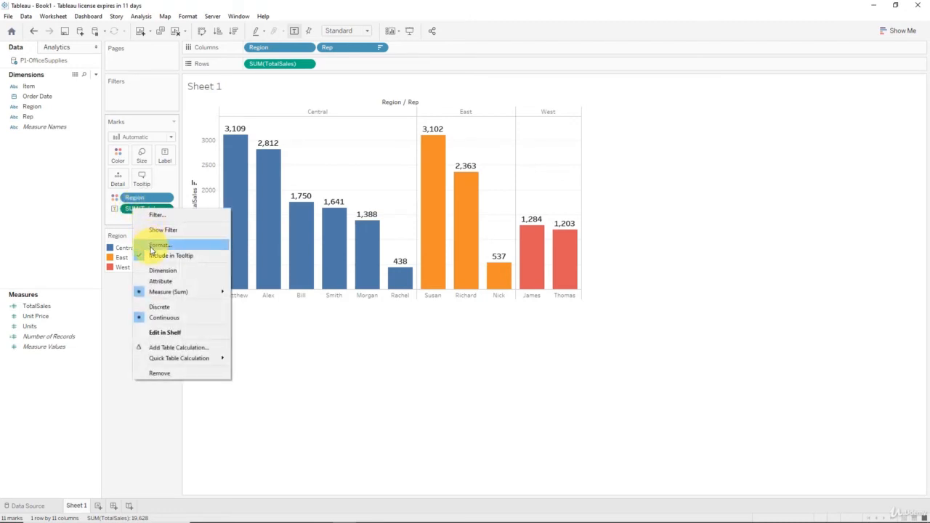
left_click(191, 248)
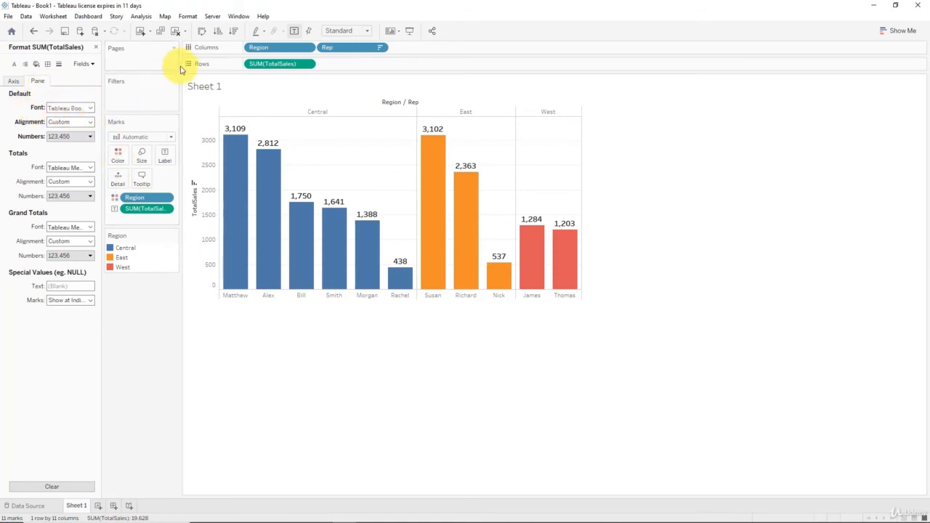
left_click(190, 17)
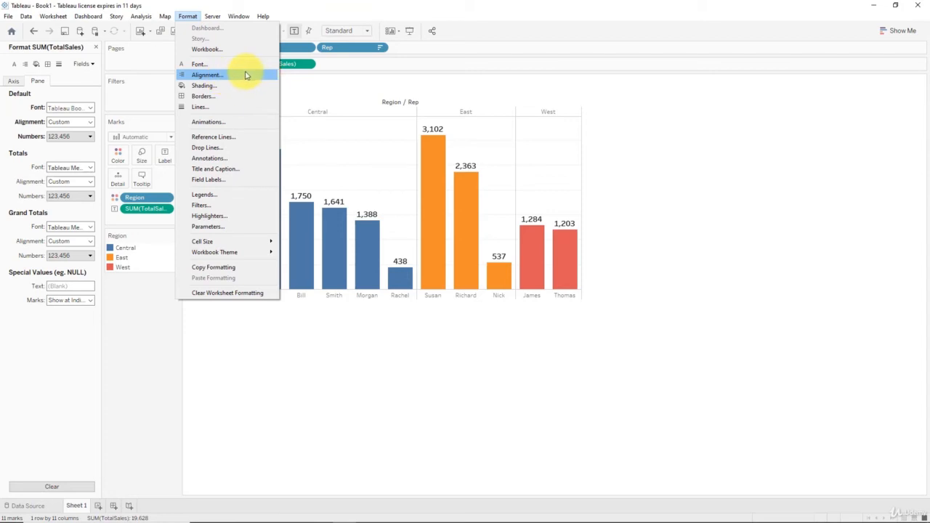
left_click(69, 85)
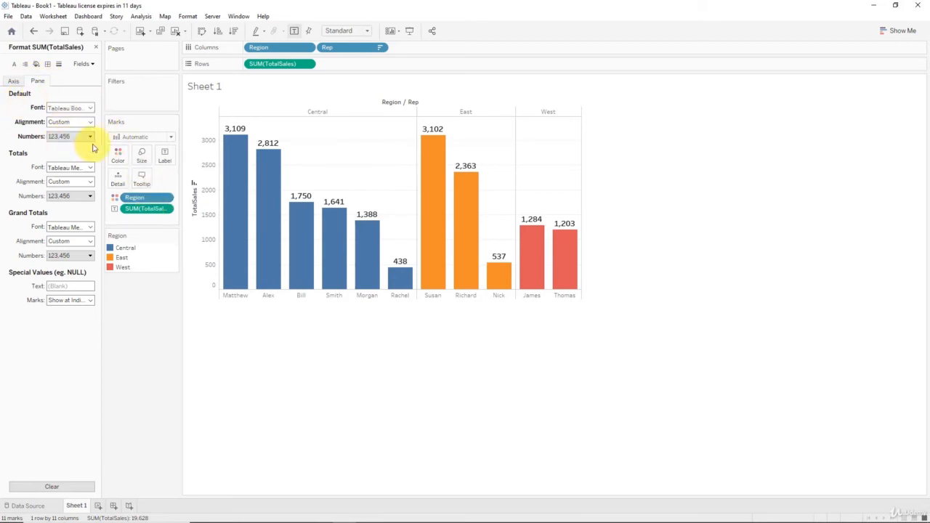
left_click(96, 46)
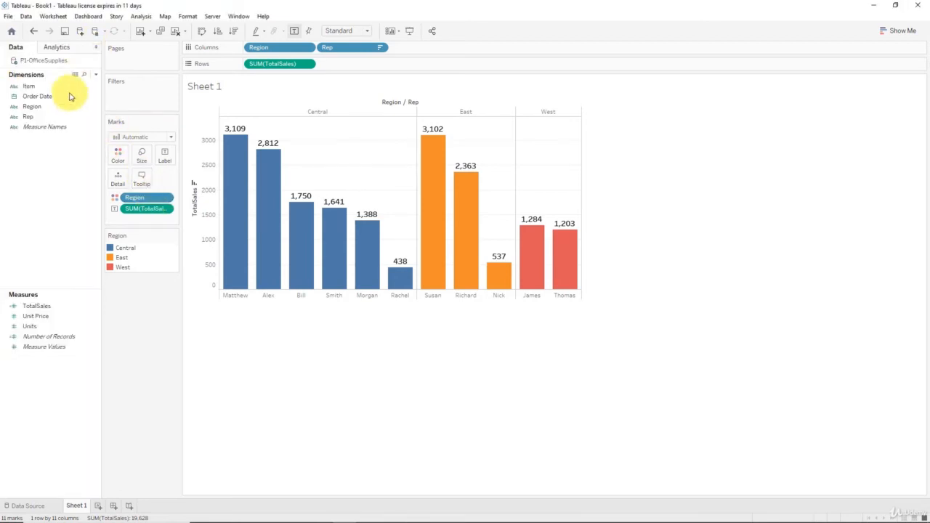
Step: Open the formatting options of the SUM(TotalSales) field used for the bar labels
right_click(141, 211)
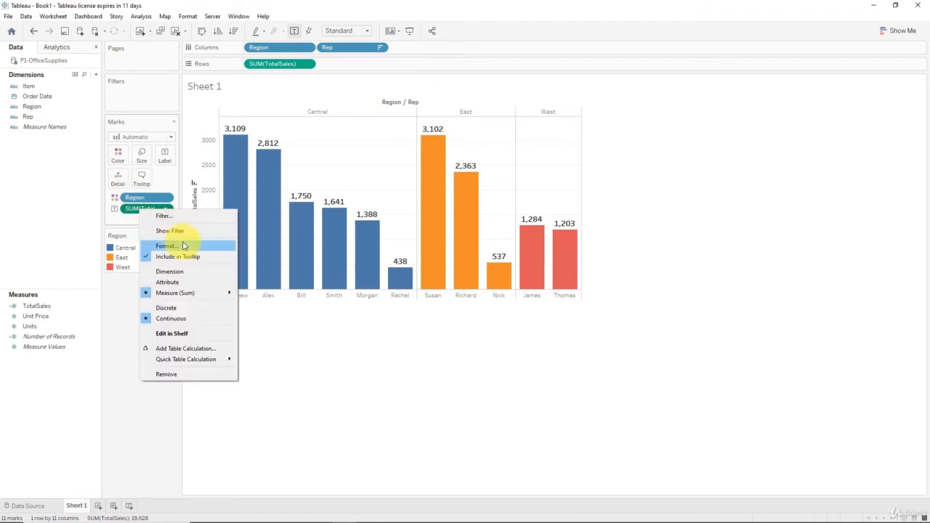
left_click(178, 242)
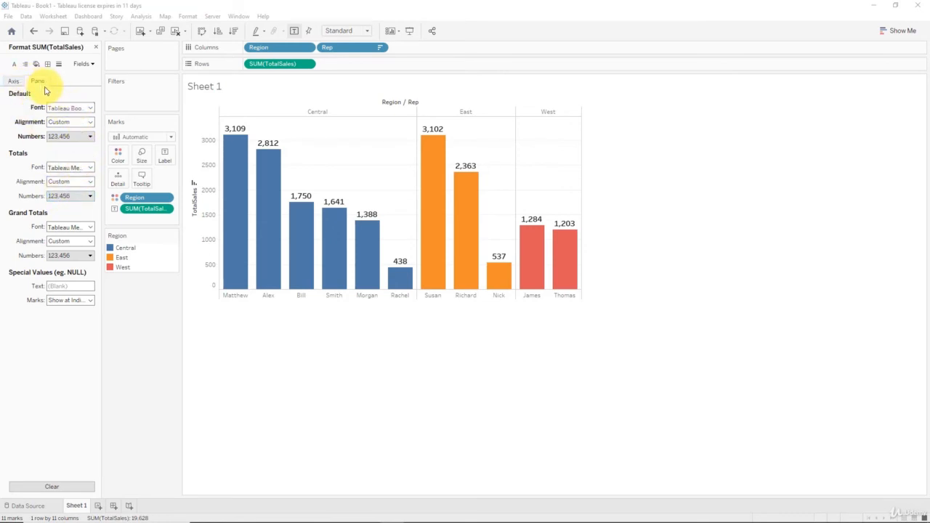
Step: Try the vertical text directions on the bar labels and restore the horizontal direction
left_click(89, 123)
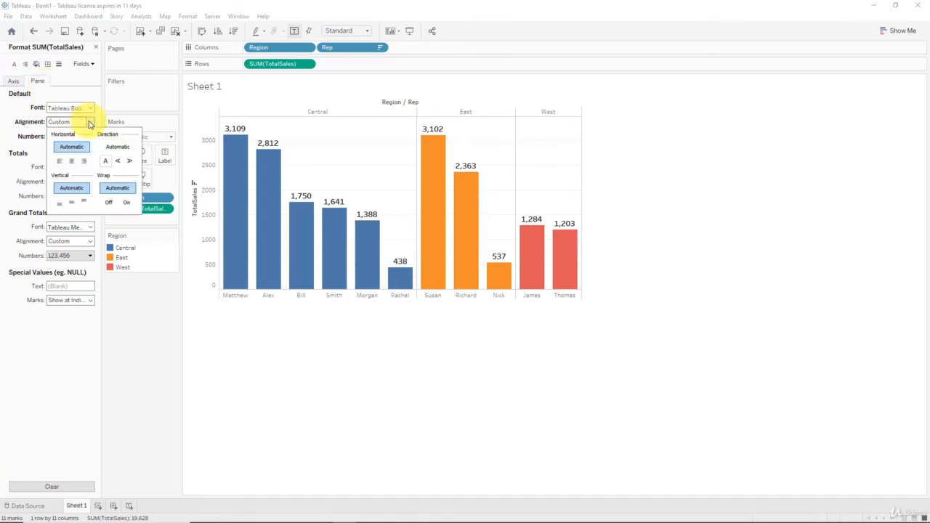
left_click(127, 162)
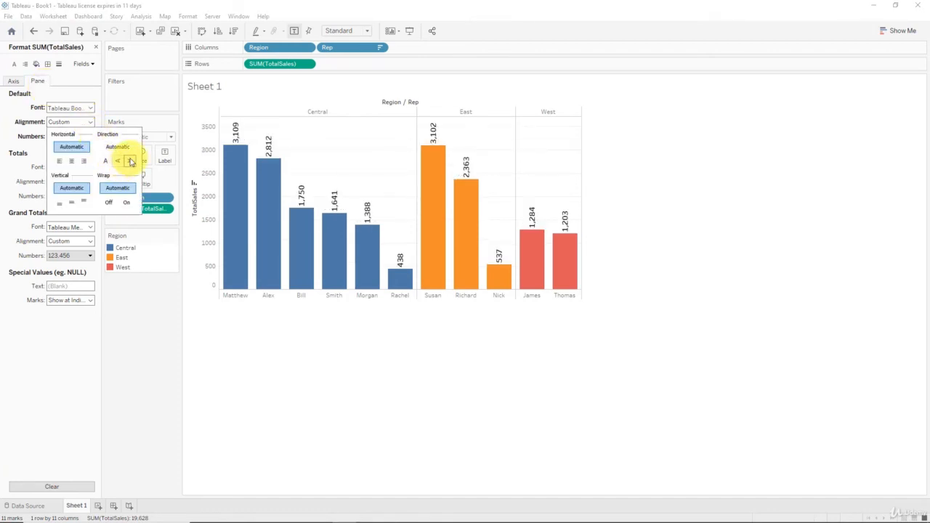
left_click(130, 162)
left_click(106, 162)
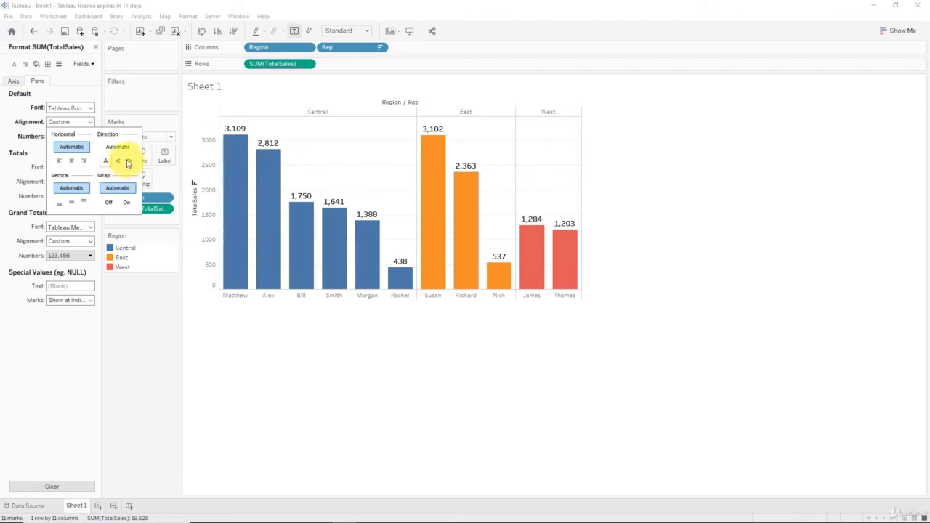
left_click(121, 161)
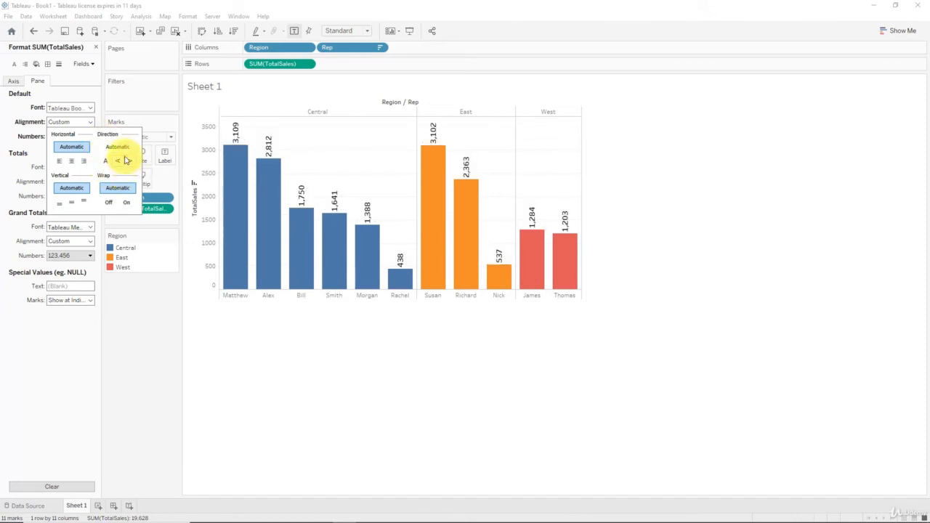
left_click(107, 163)
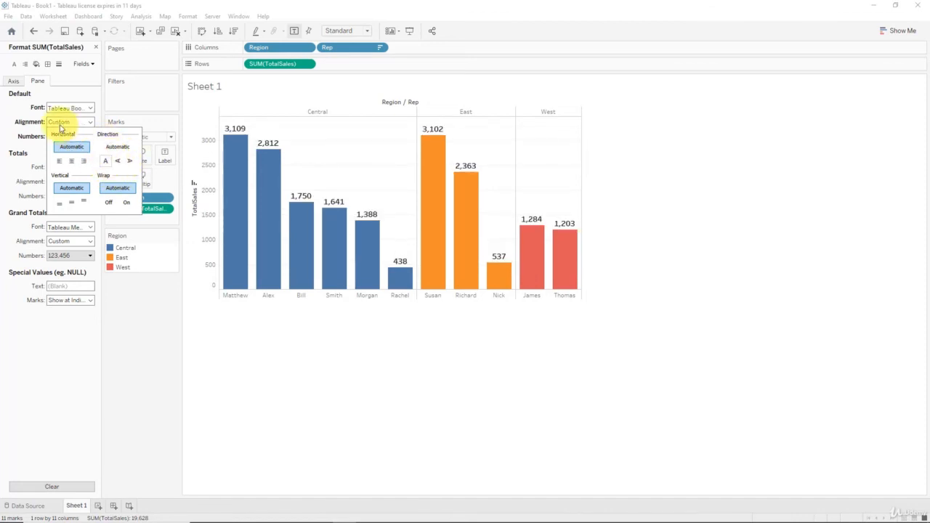
left_click(87, 124)
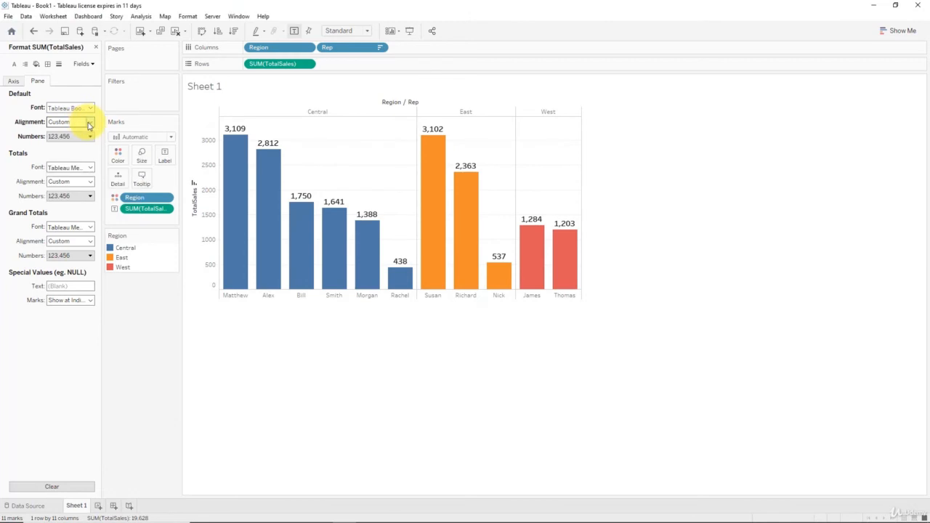
left_click(157, 154)
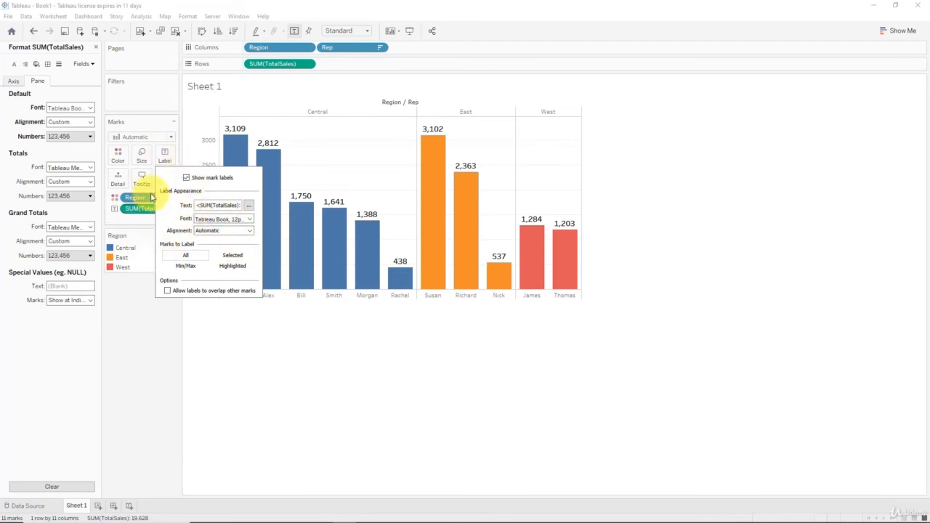
left_click(166, 158)
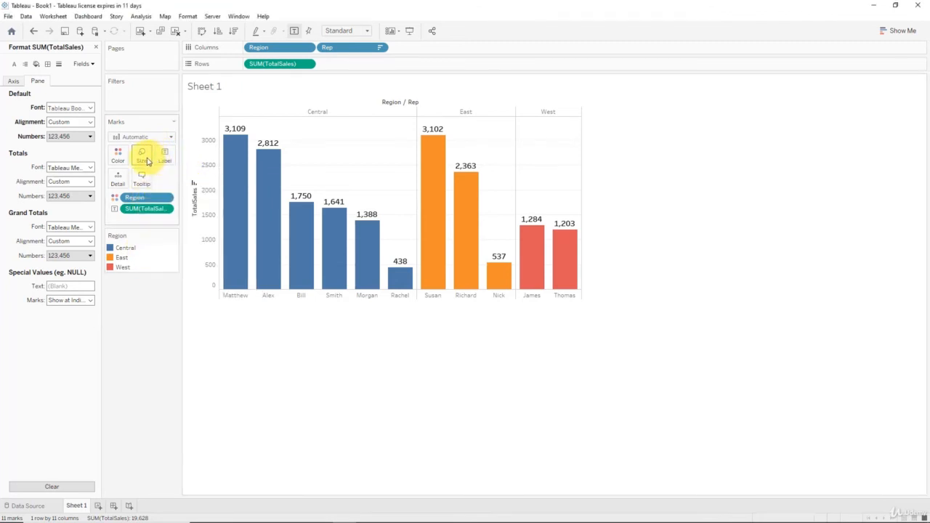
Step: Format the bar label numbers as Currency (Custom) with 0 decimal places
left_click(89, 138)
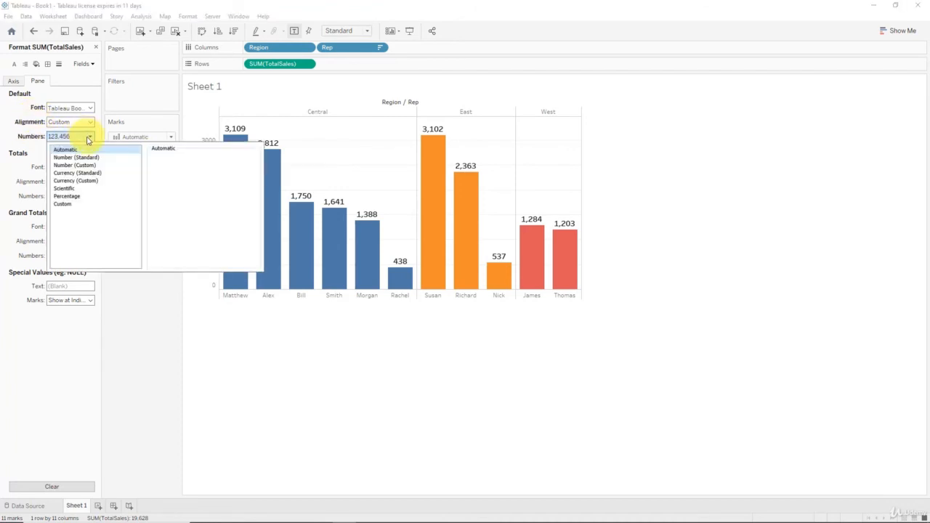
left_click(81, 183)
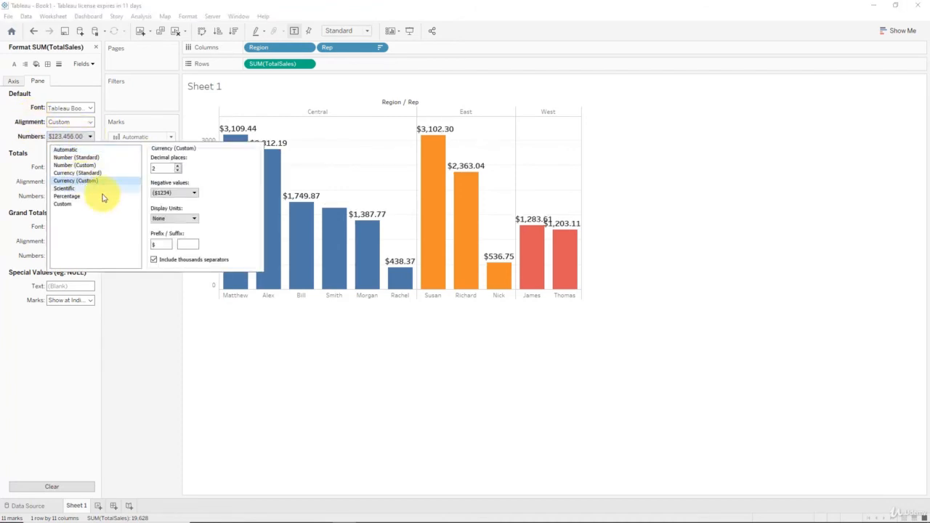
double_click(178, 171)
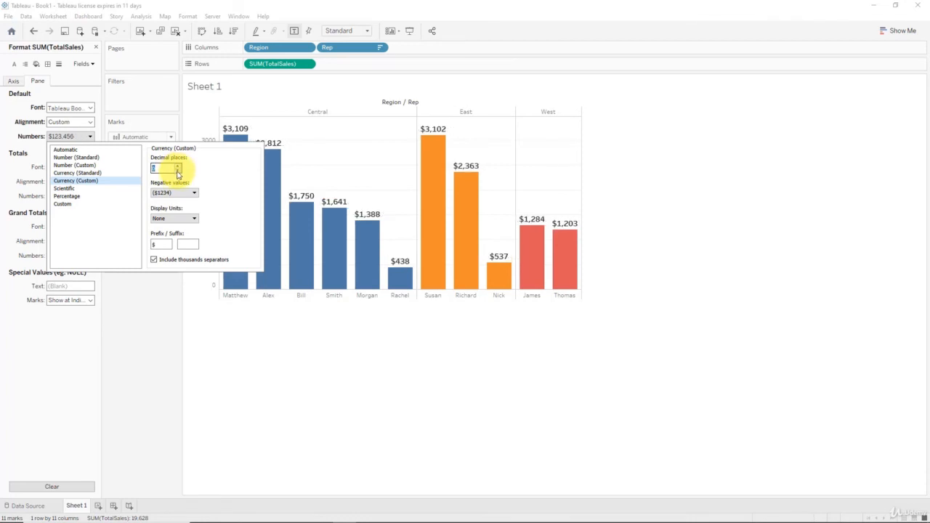
left_click(256, 327)
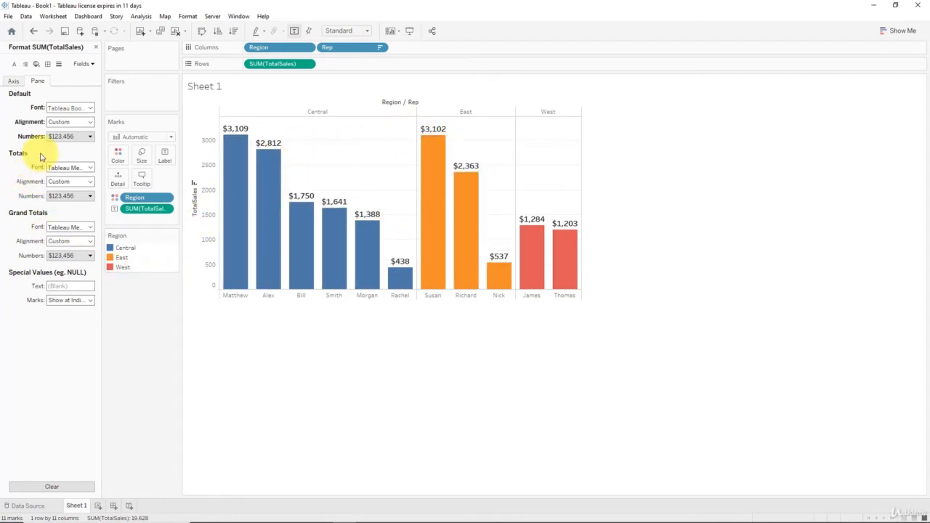
Step: Set the custom currency format of the bar labels to display units of Thousands (K) with 1 decimal place
left_click(91, 137)
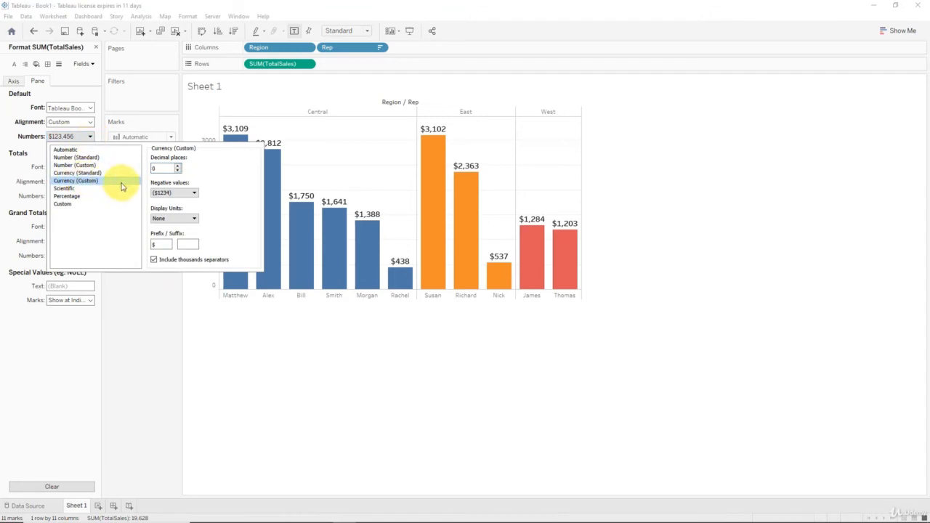
left_click(177, 218)
left_click(174, 233)
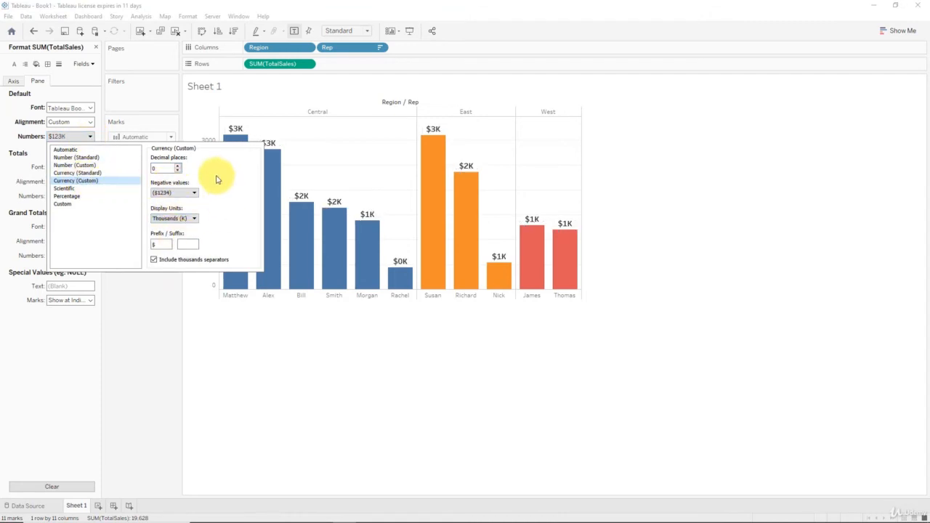
left_click(171, 166)
left_click(178, 166)
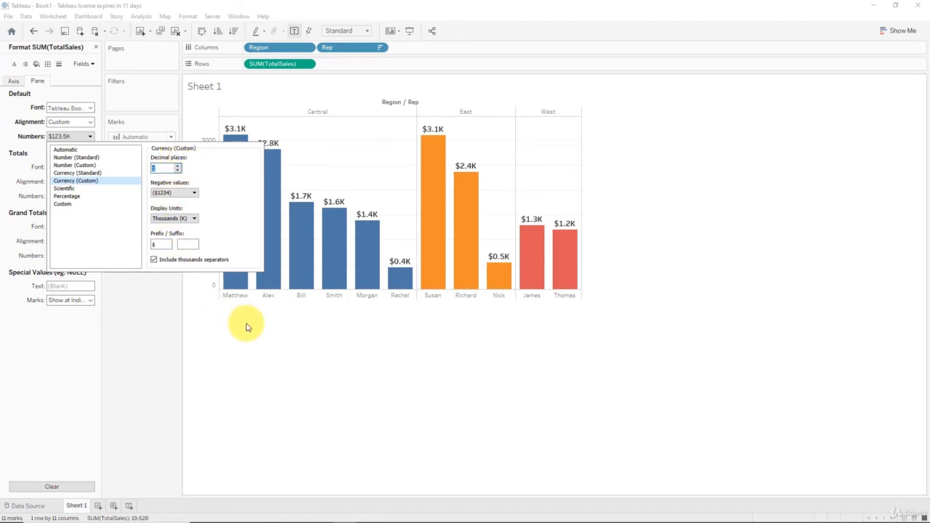
left_click(247, 330)
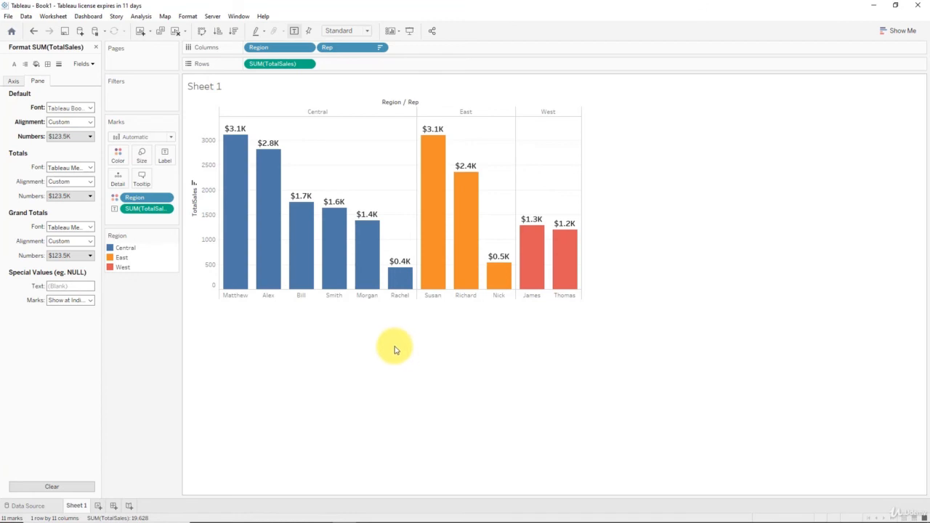
Step: Set the default pane font size of SUM(TotalSales) to 10
left_click(89, 109)
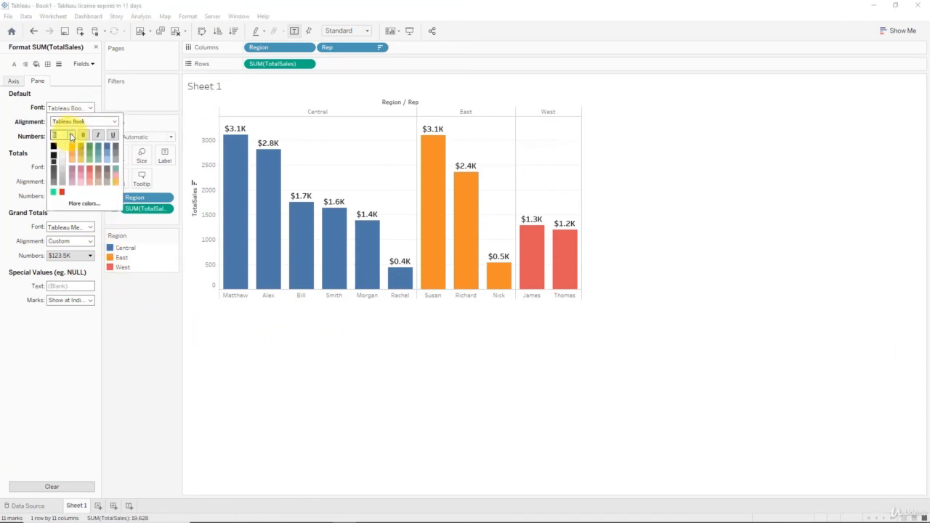
left_click(71, 137)
left_click(58, 156)
left_click(312, 342)
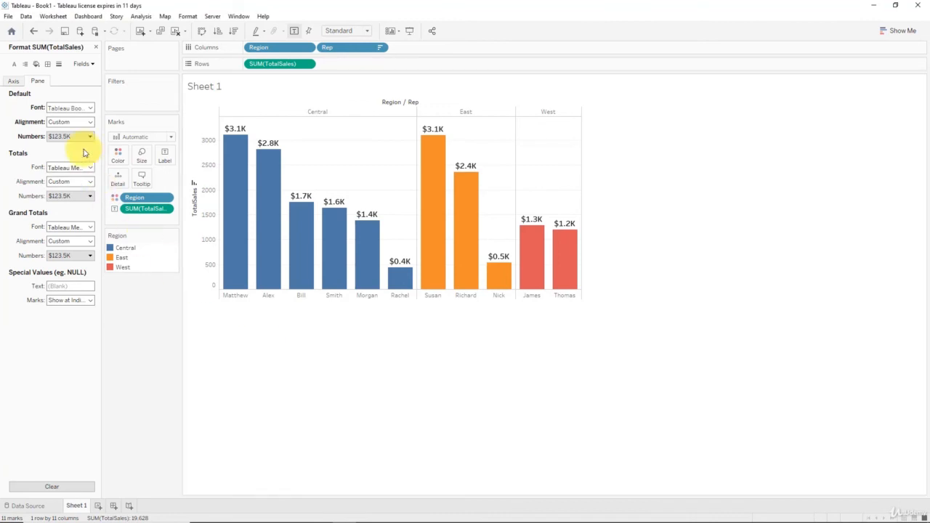
Step: Set the default pane font size of SUM(TotalSales) to 14 and look through the other available sizes
left_click(89, 109)
left_click(70, 136)
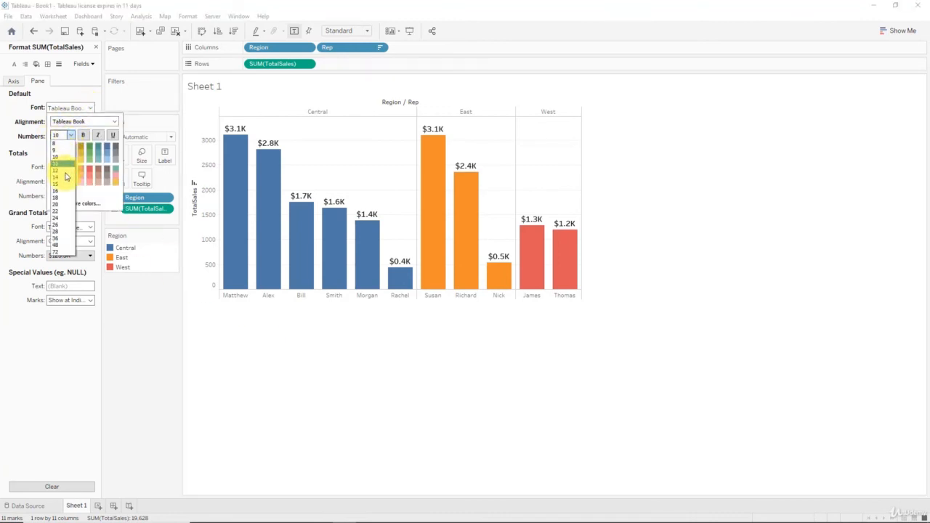
left_click(66, 177)
left_click(329, 342)
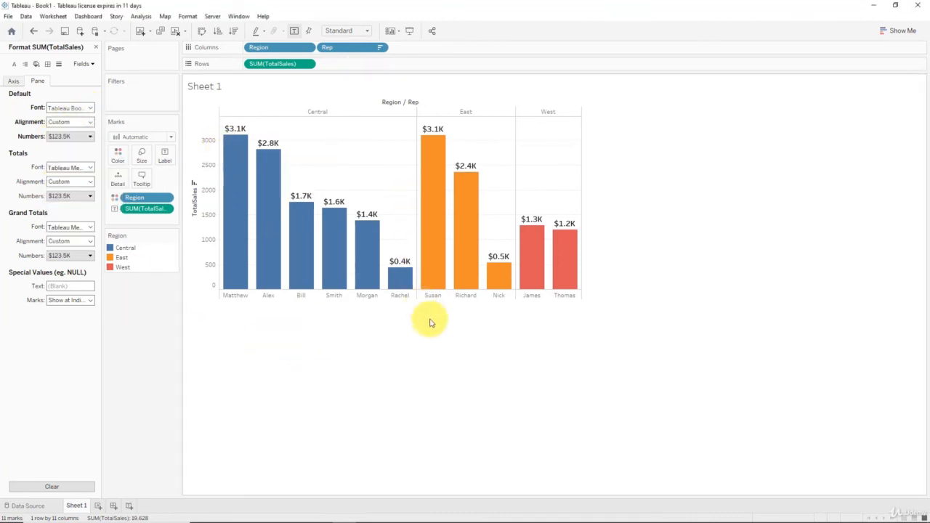
left_click(88, 108)
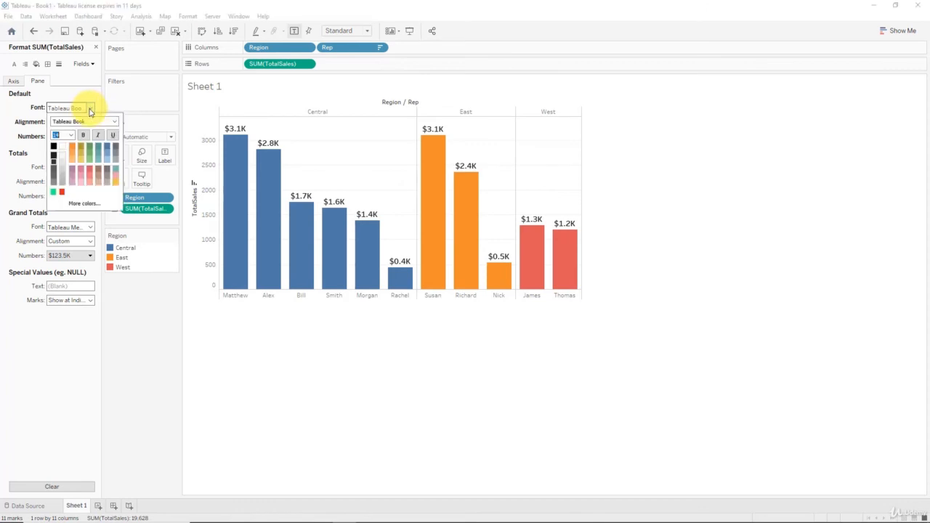
left_click(70, 136)
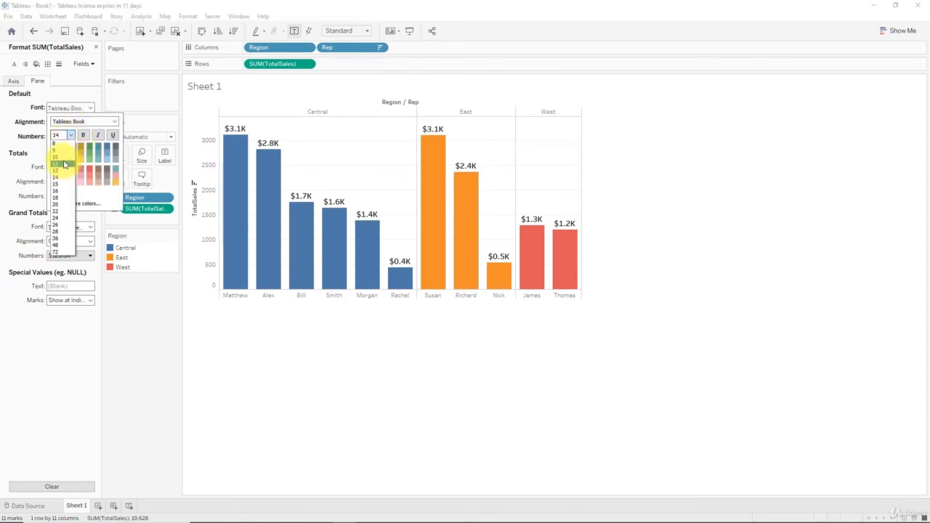
left_click(173, 269)
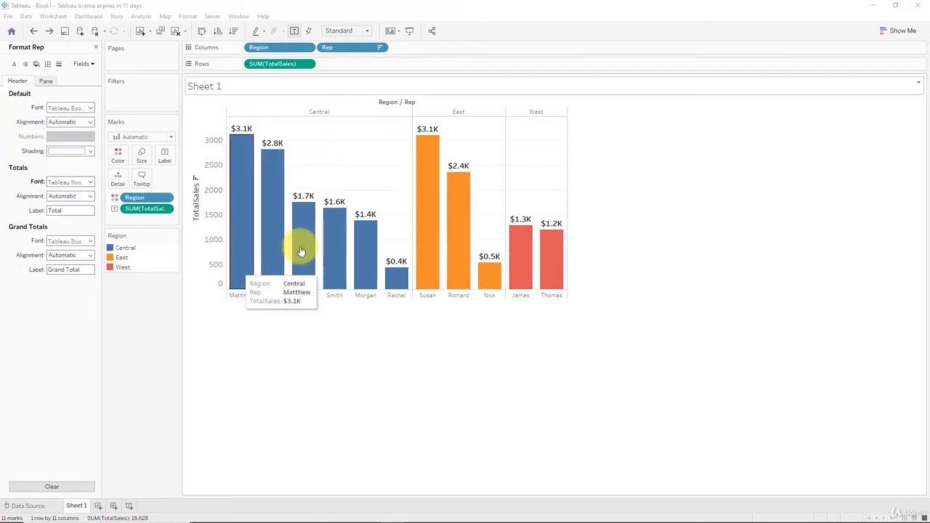
Step: Set the default font size of the TotalSales axis to 12
right_click(211, 184)
left_click(238, 228)
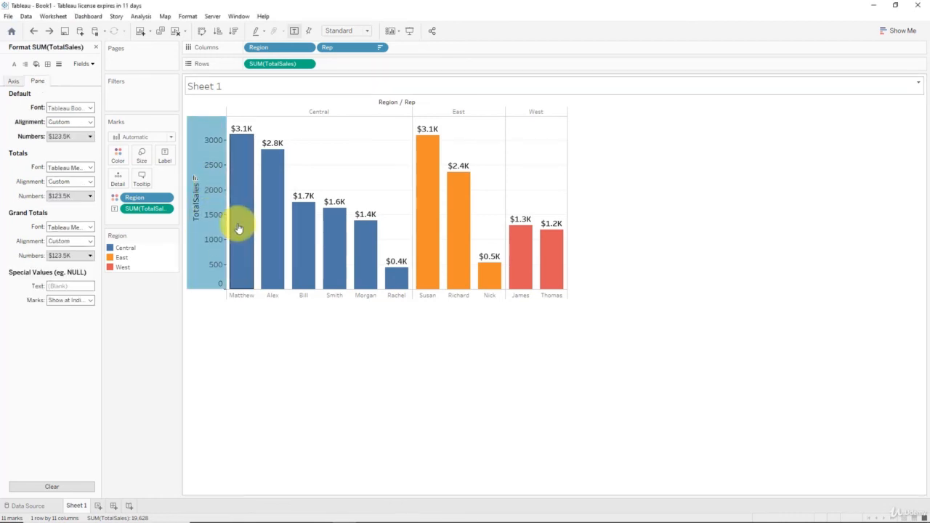
left_click(13, 81)
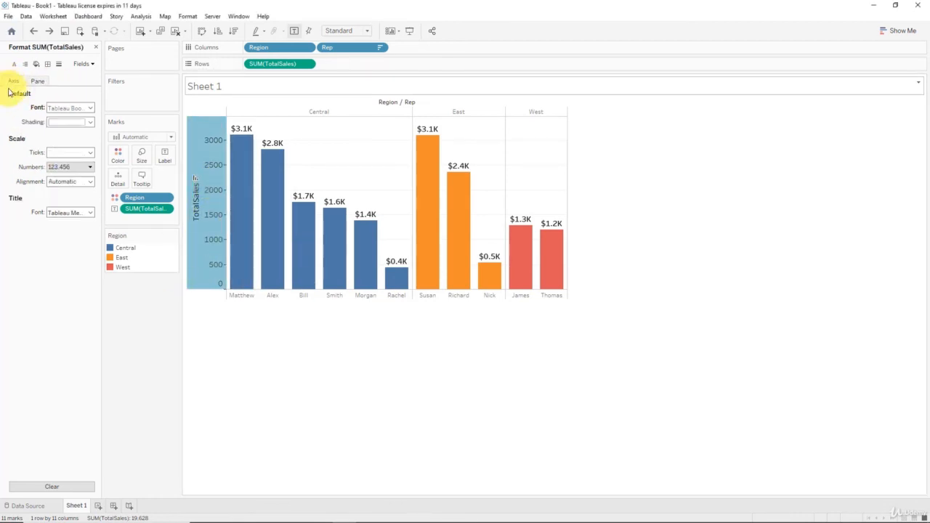
left_click(90, 107)
left_click(72, 136)
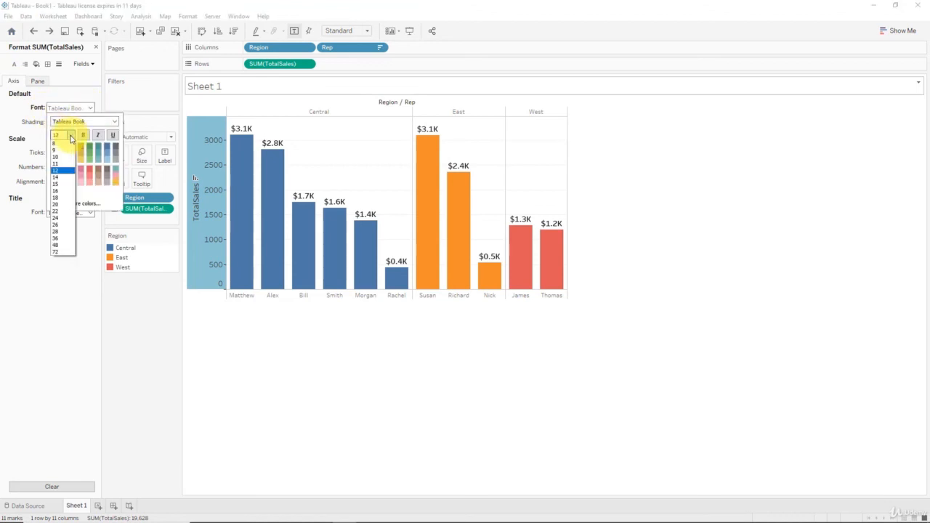
left_click(62, 169)
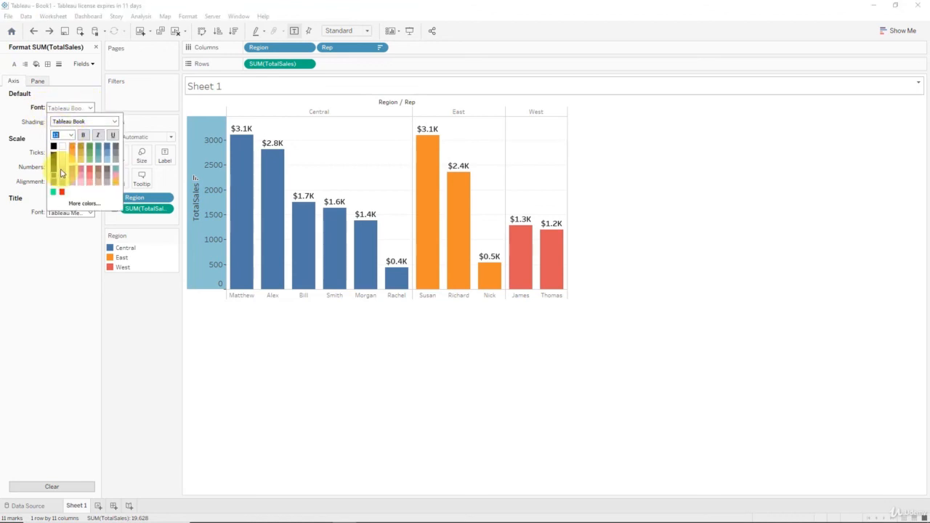
left_click(243, 379)
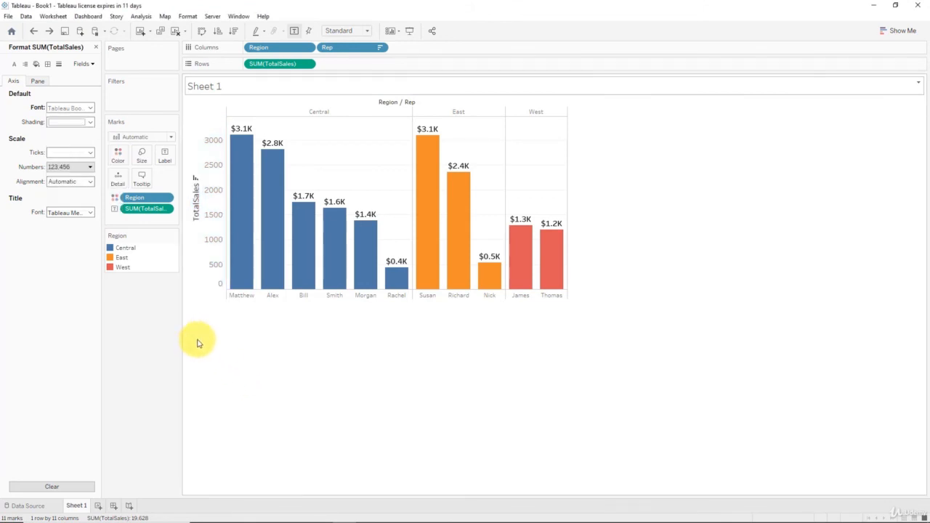
Step: Set the default Rep header font size to 12 and widen the chart so the full representative names fit
right_click(235, 295)
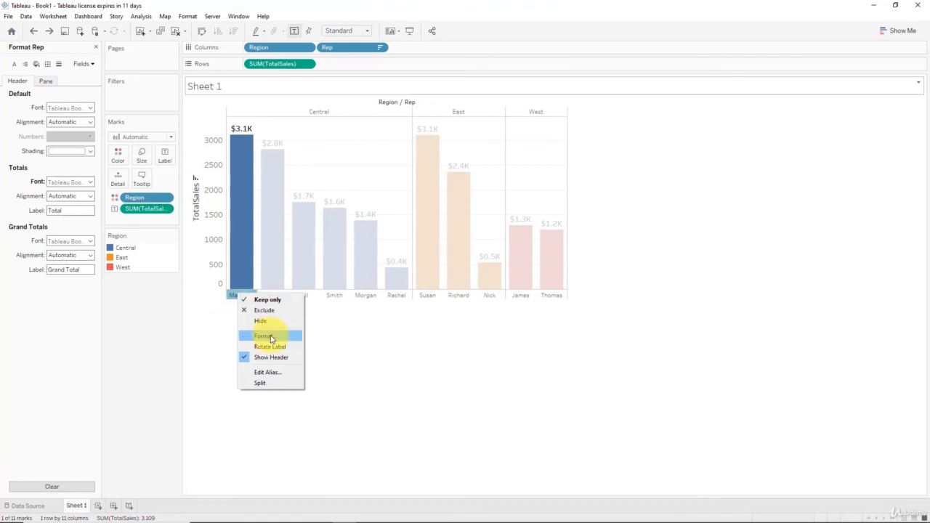
left_click(265, 336)
left_click(88, 108)
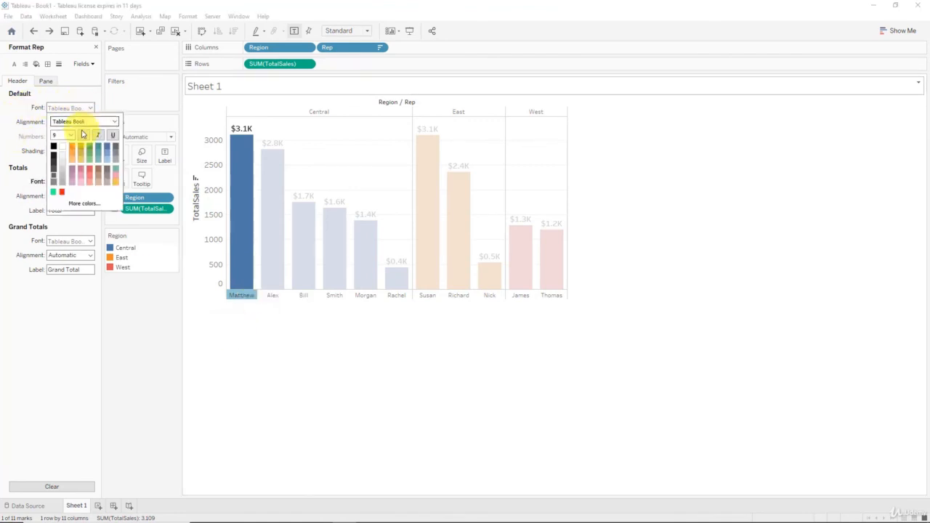
left_click(67, 135)
left_click(65, 172)
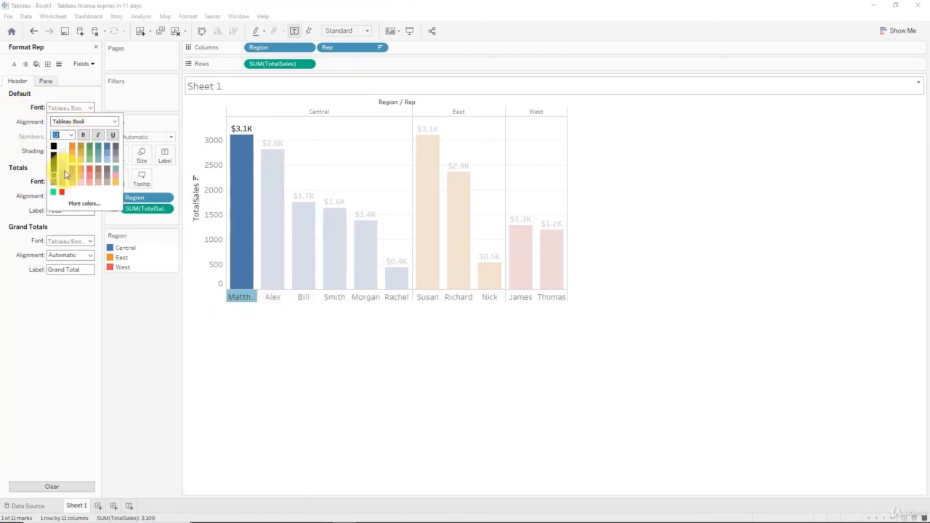
left_click(276, 350)
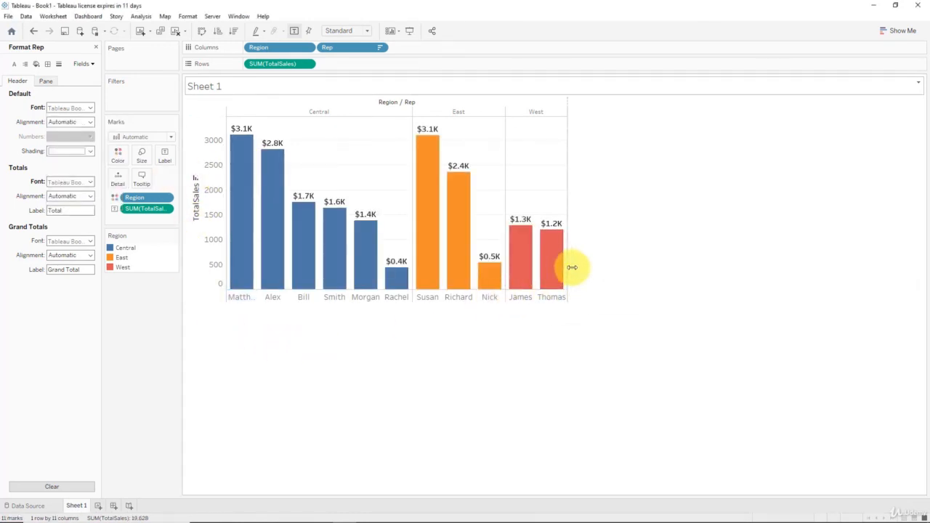
left_click_drag(571, 267, 588, 267)
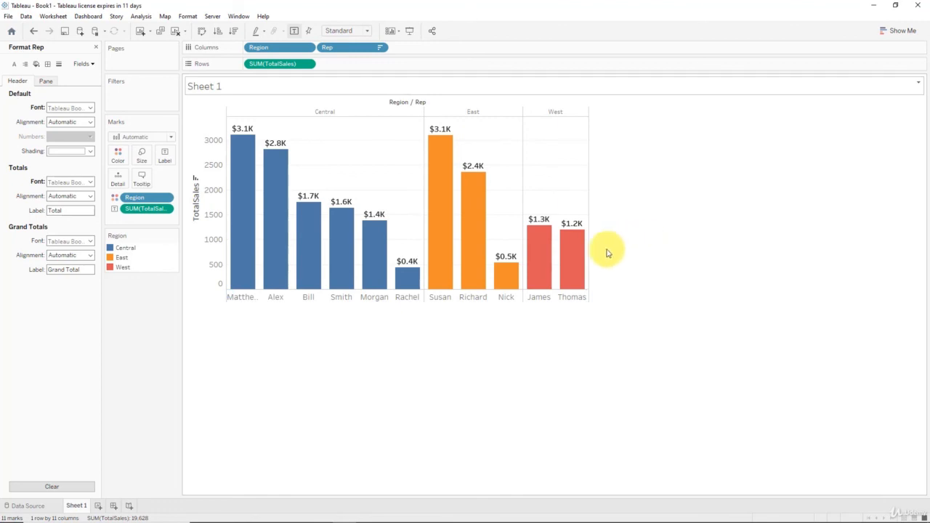
left_click_drag(602, 250, 612, 249)
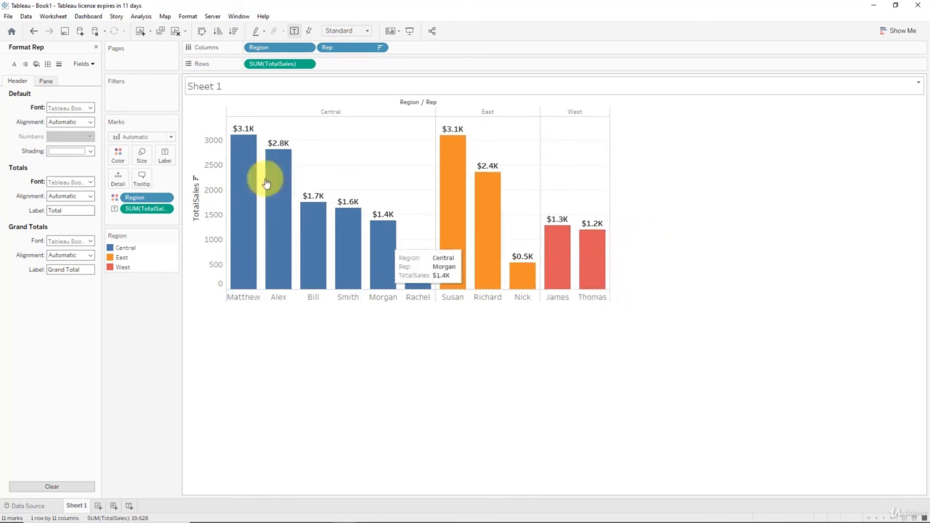
Step: Set the default Region header font size to 12 and hide the field labels for columns
left_click(262, 113)
right_click(262, 114)
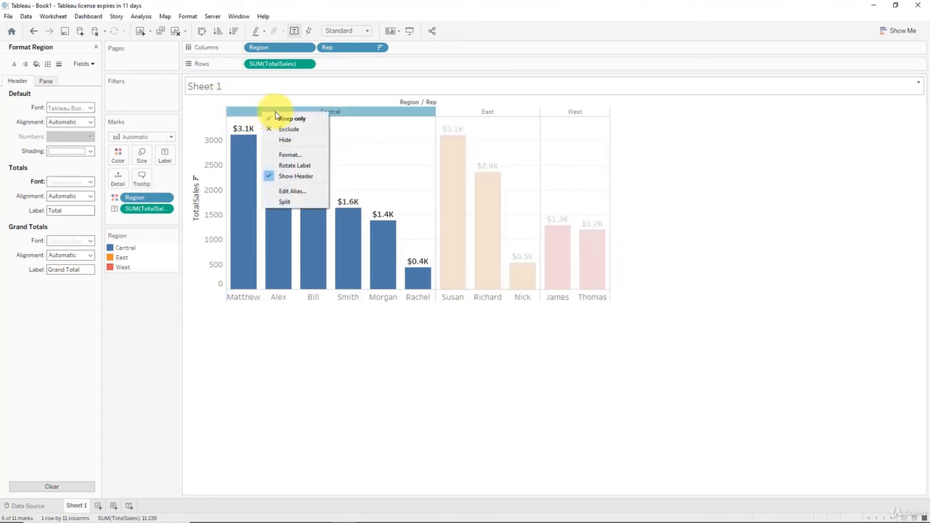
left_click(297, 153)
left_click(85, 108)
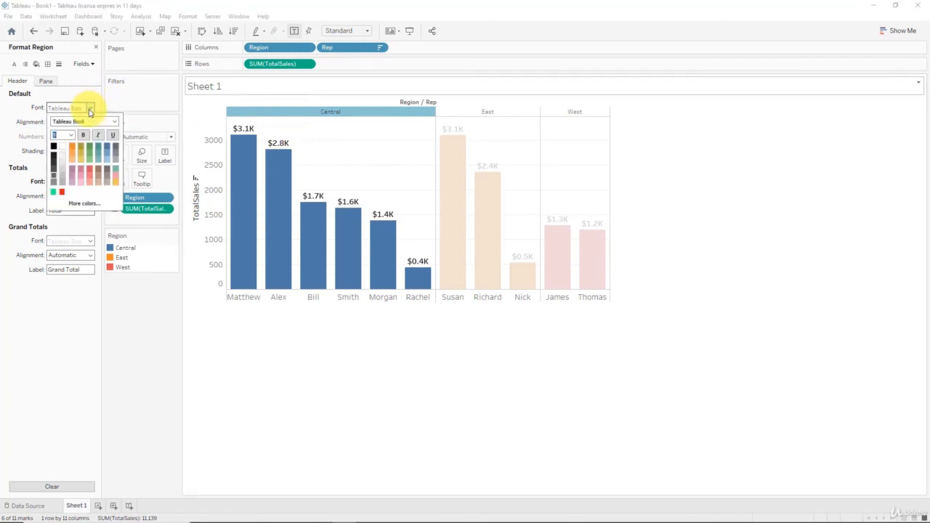
left_click(71, 135)
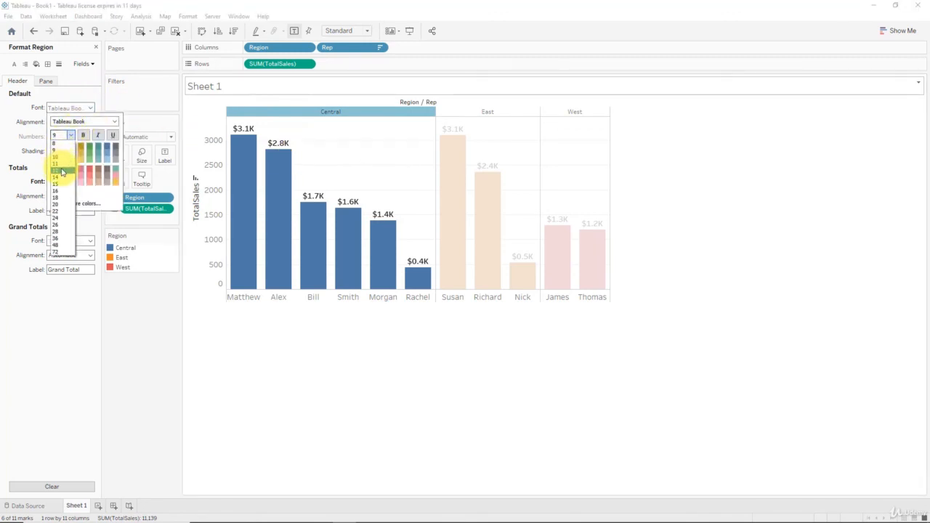
left_click(61, 171)
left_click(410, 106)
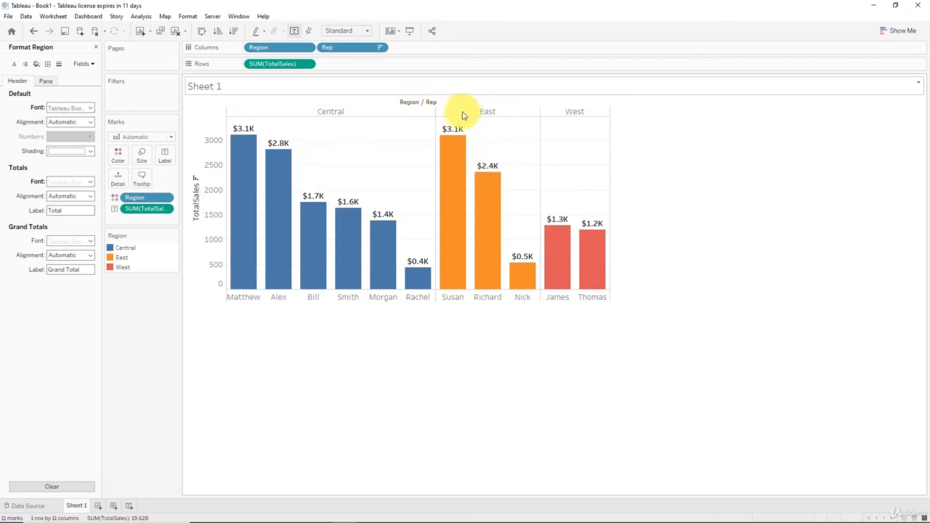
left_click(425, 102)
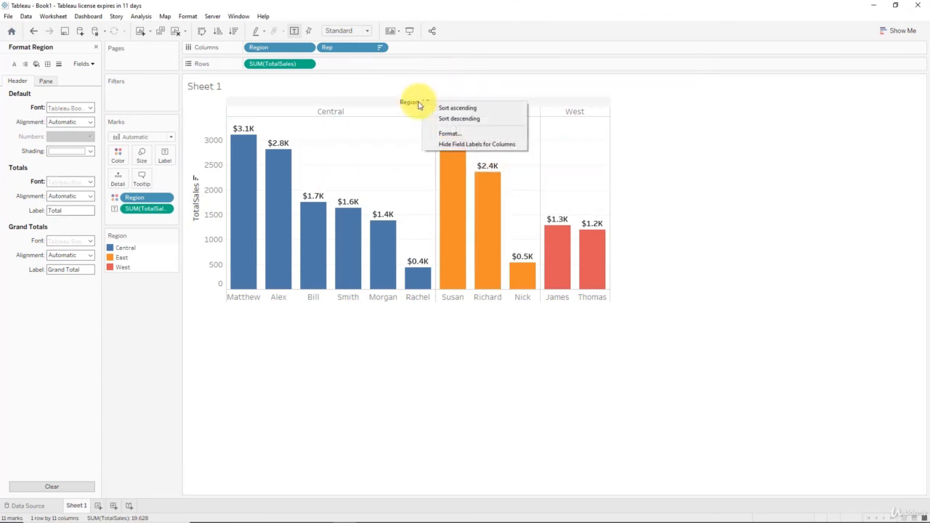
left_click(501, 144)
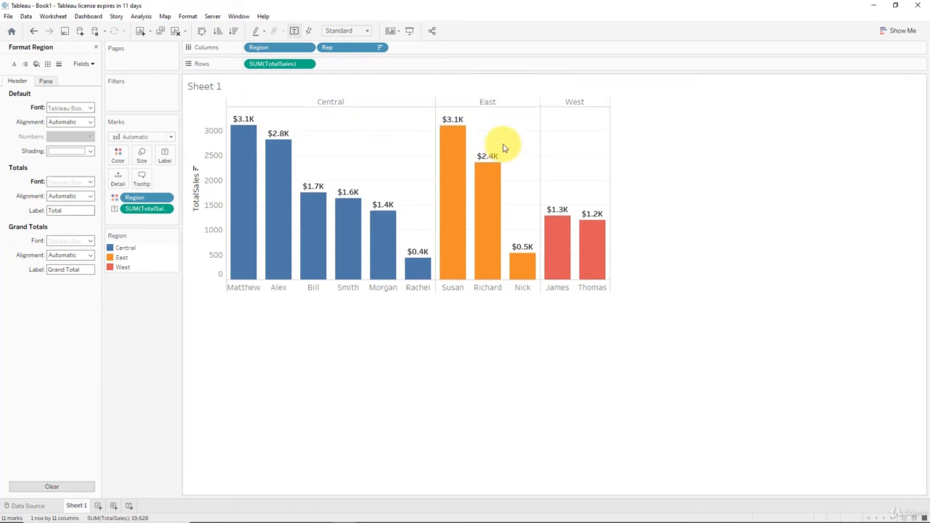
Step: Change the title of the TotalSales axis to "Total Sales"
right_click(226, 204)
left_click(233, 206)
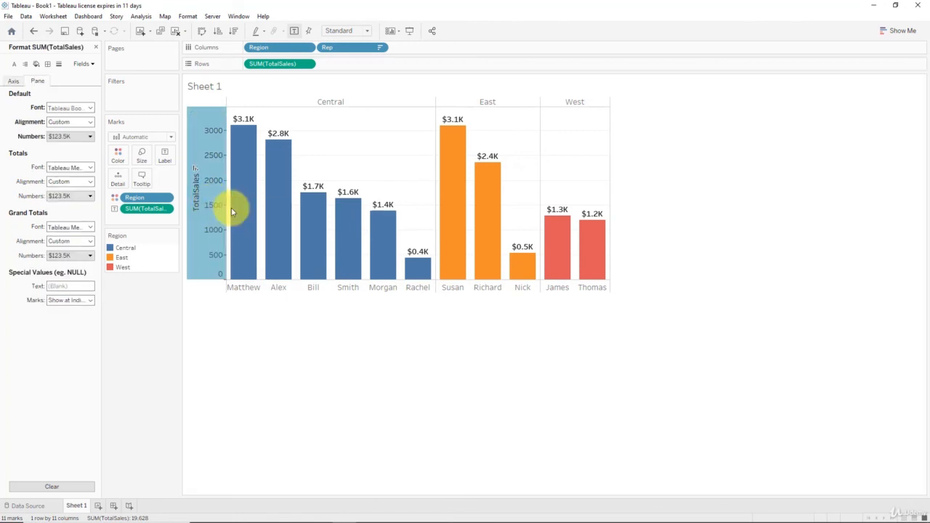
double_click(386, 328)
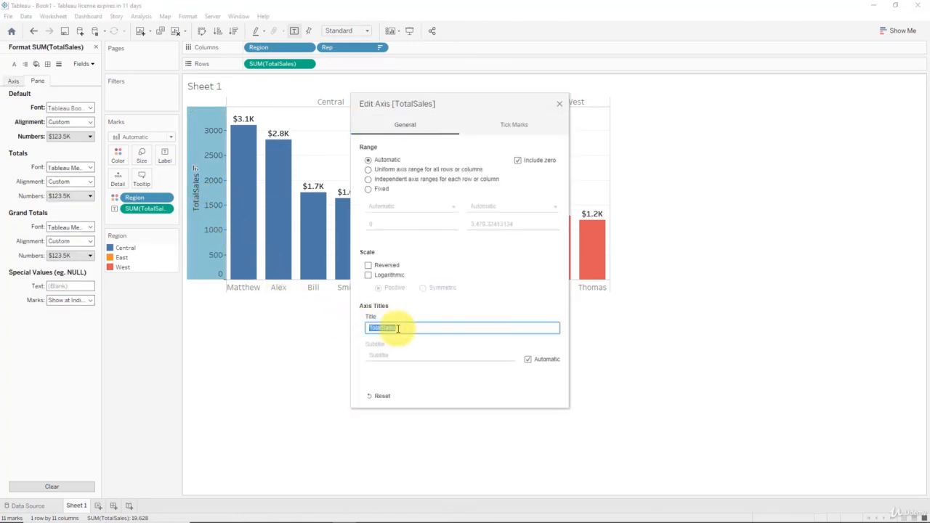
left_click(382, 327)
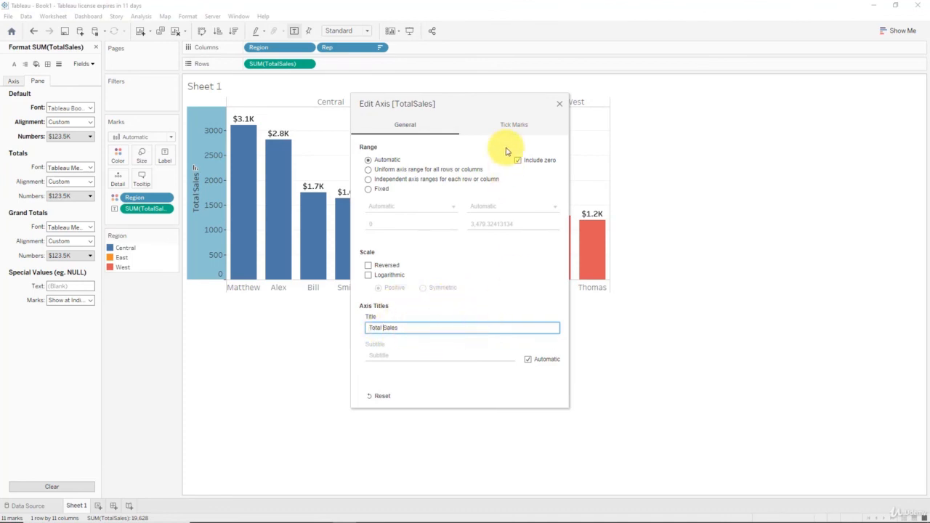
left_click(560, 104)
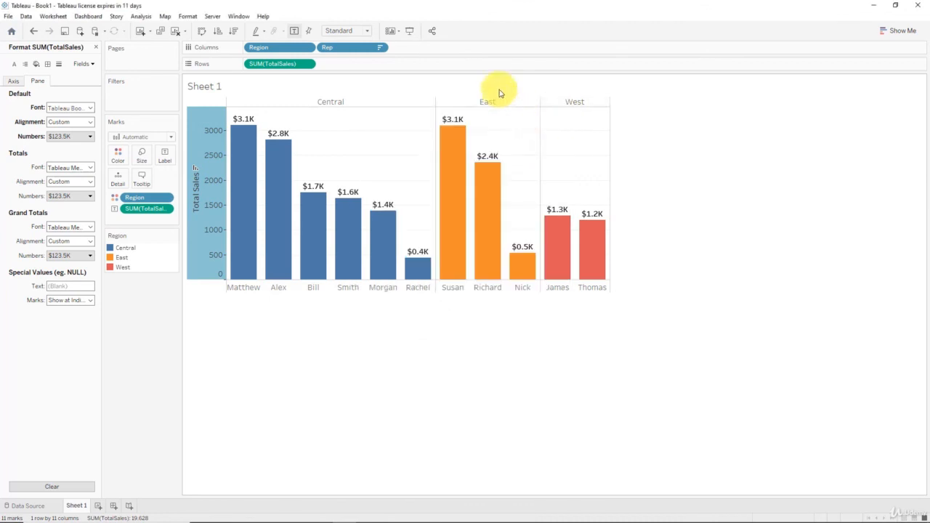
Step: Format the Total Sales axis numbers as Currency (Custom) with 0 decimal places and display units of Thousands (K)
right_click(212, 152)
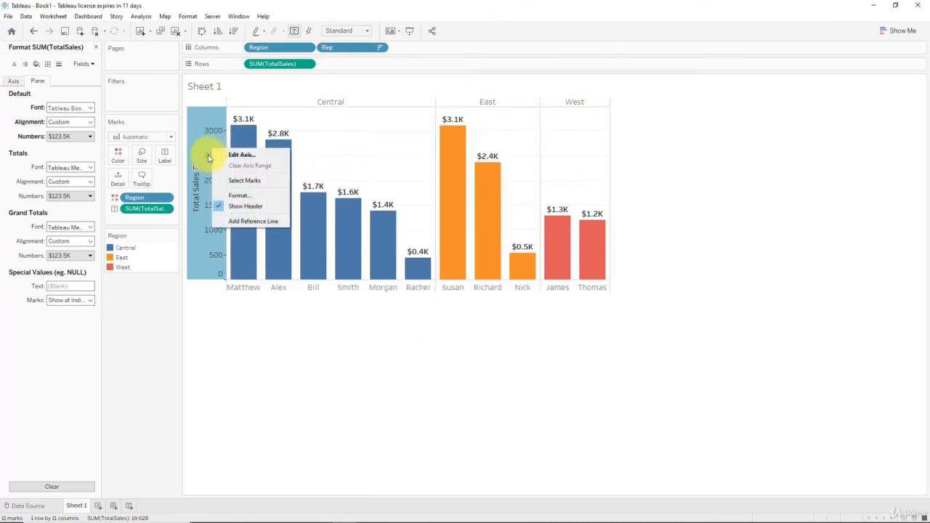
left_click(236, 197)
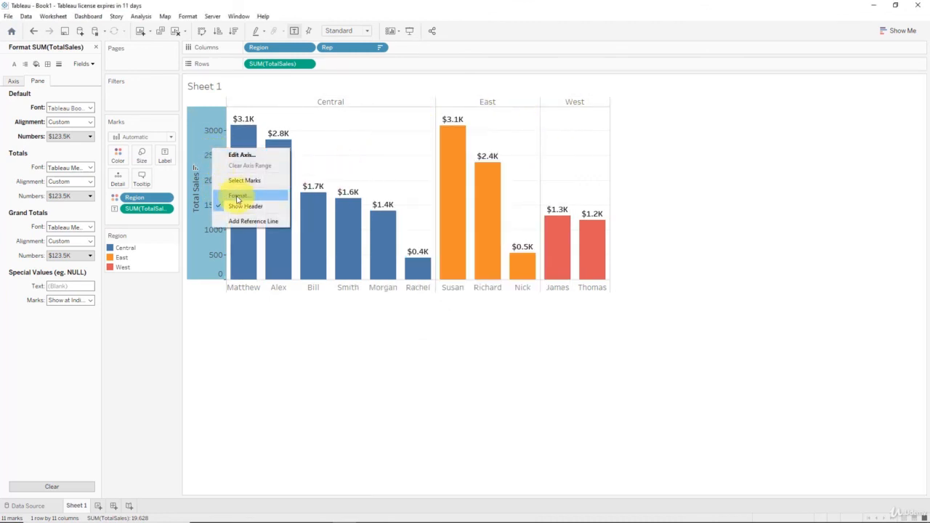
left_click(11, 82)
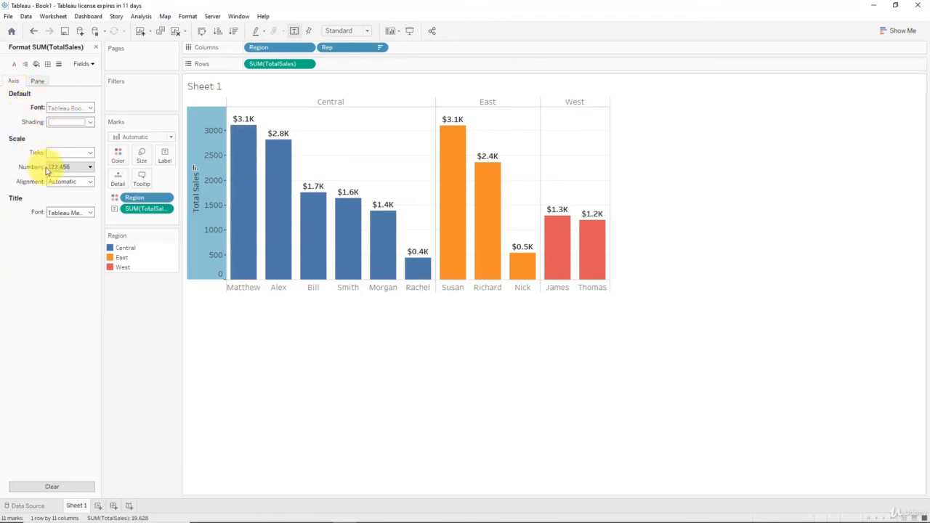
left_click(90, 166)
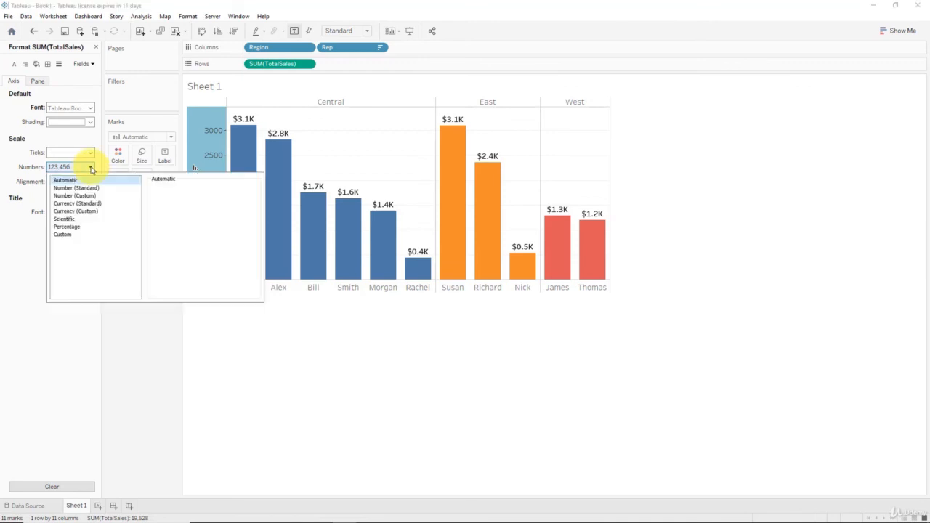
left_click(76, 211)
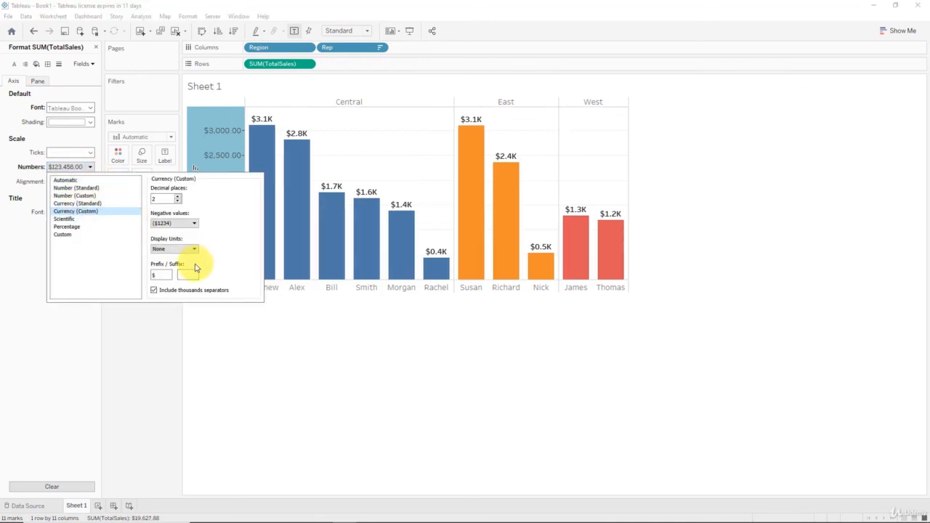
left_click(177, 201)
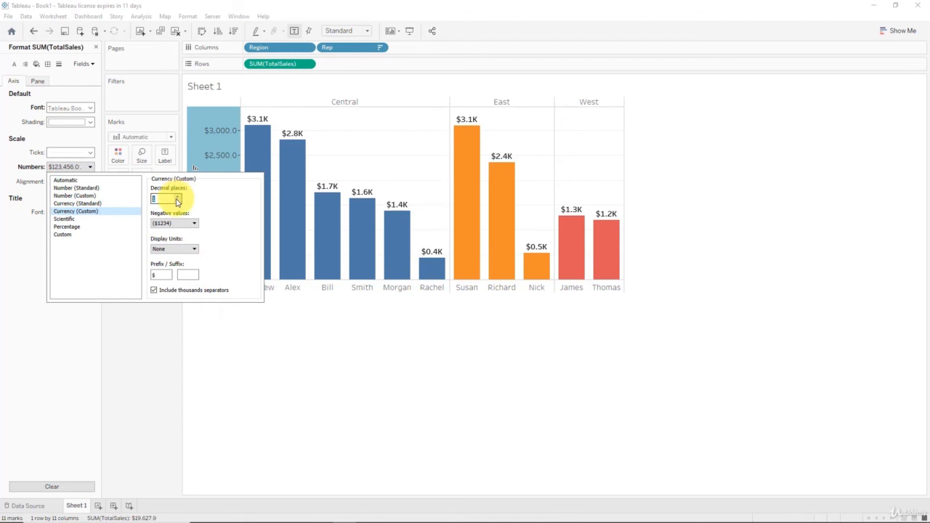
left_click(177, 201)
left_click(187, 249)
left_click(187, 263)
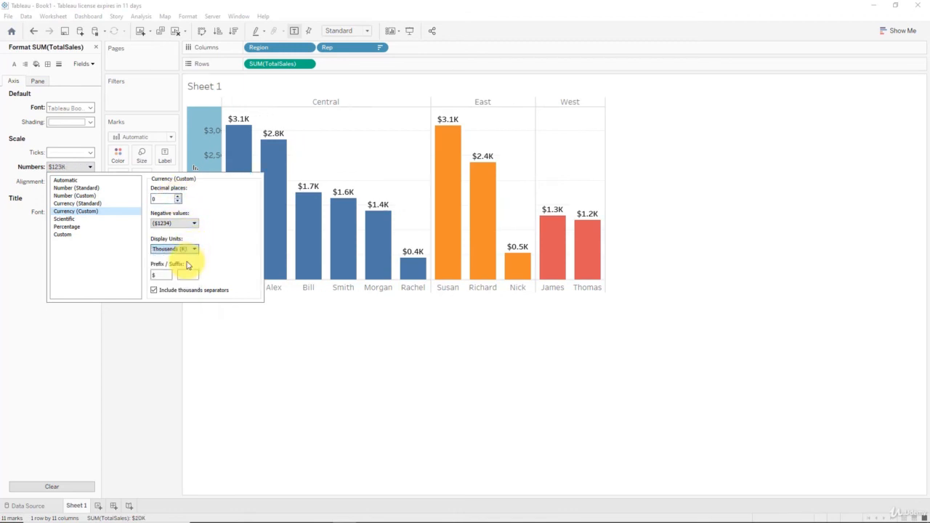
left_click(239, 330)
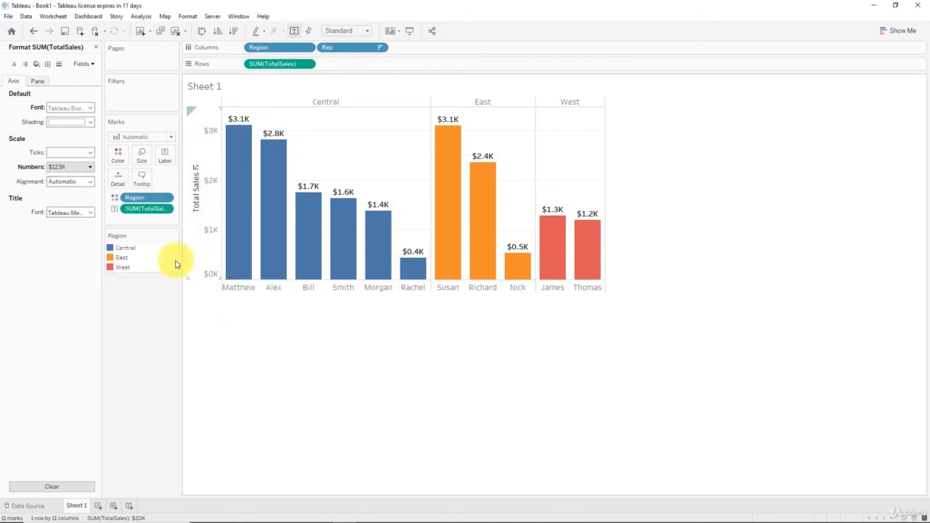
Step: Set the decimal places of the Total Sales axis currency format to 1
mouse_move(217, 274)
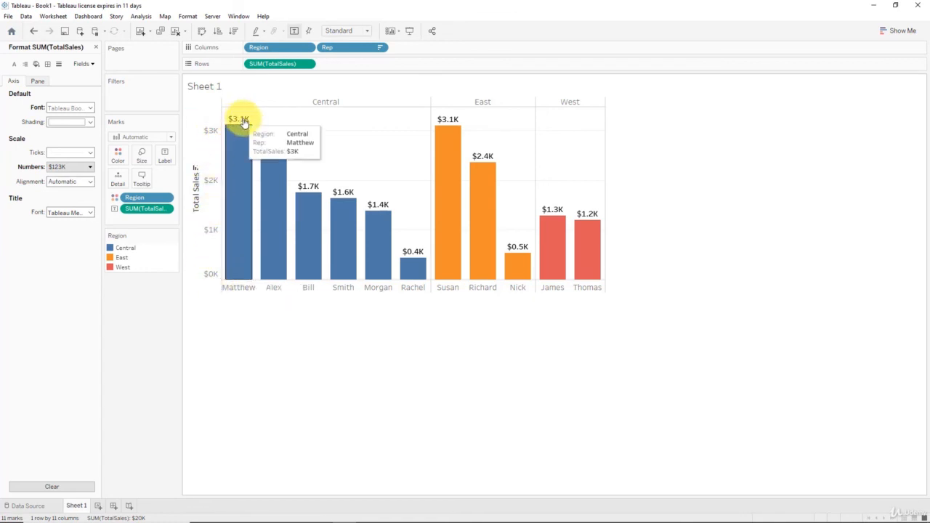
left_click(90, 167)
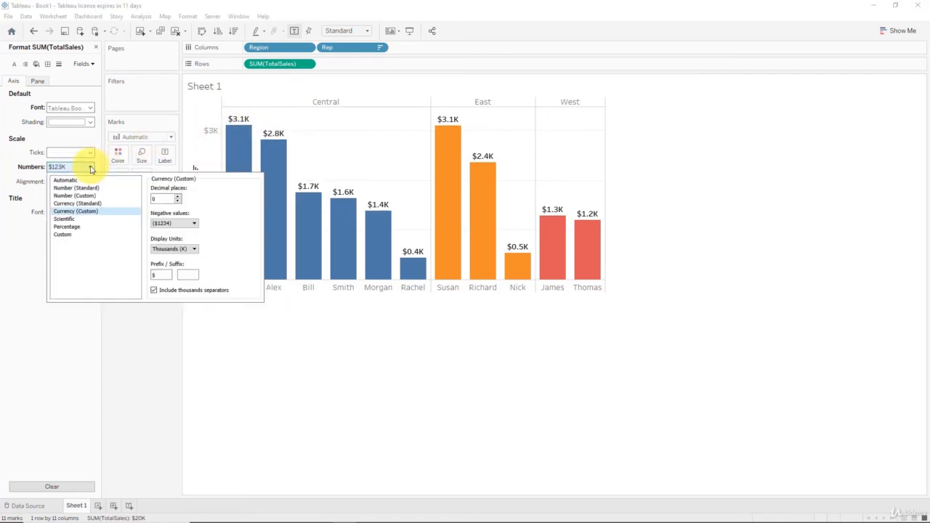
left_click(176, 197)
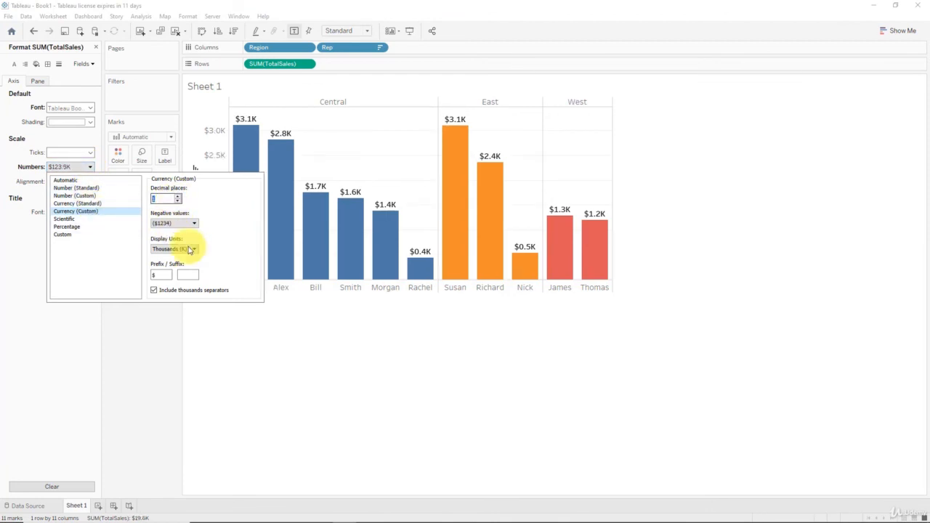
left_click(344, 280)
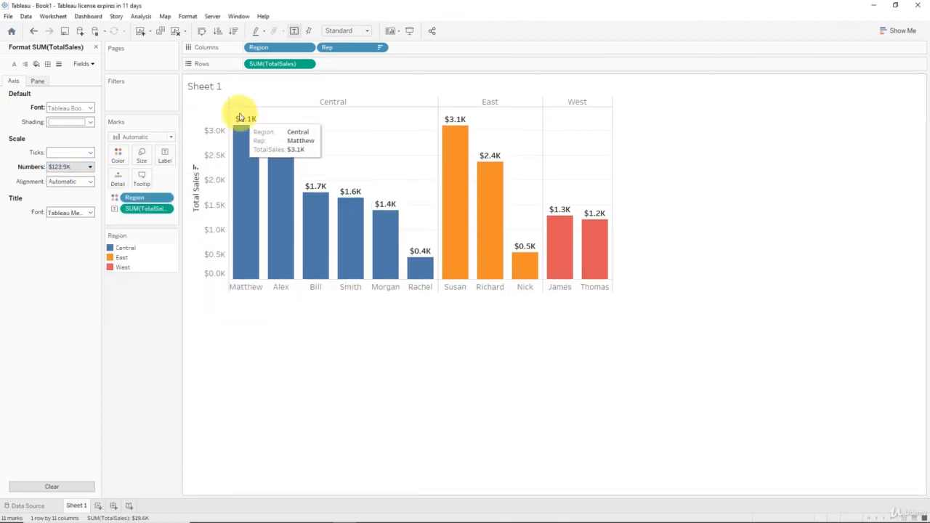